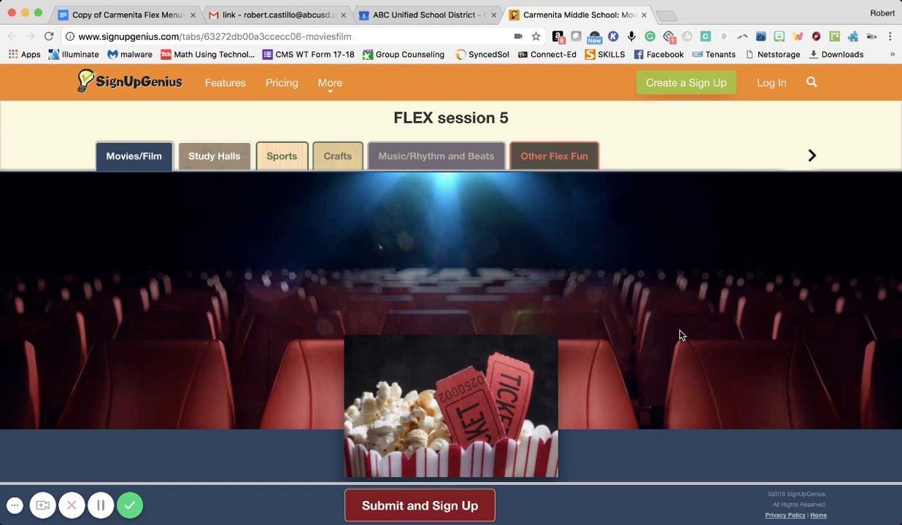
Step: Open the Flex Menu Session V Google Doc linked under the Movies/Film title
scroll(680, 335, down, 1)
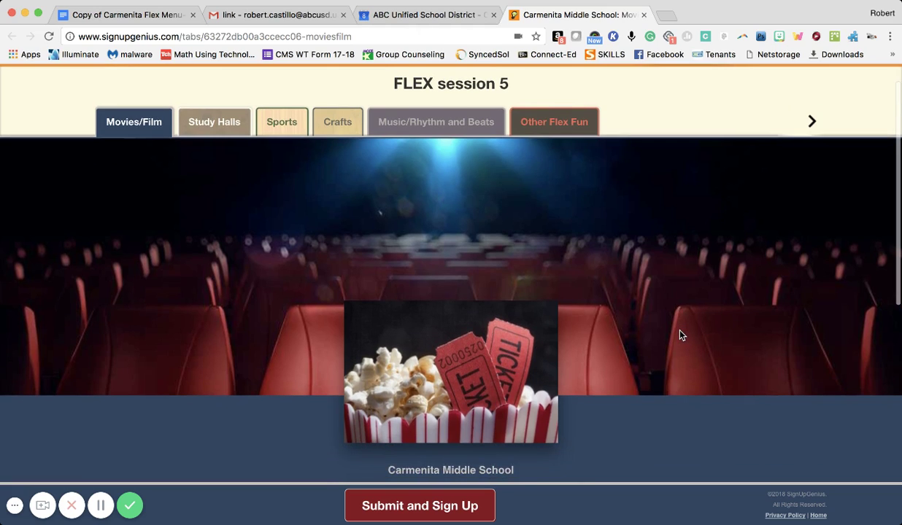
scroll(680, 335, up, 1)
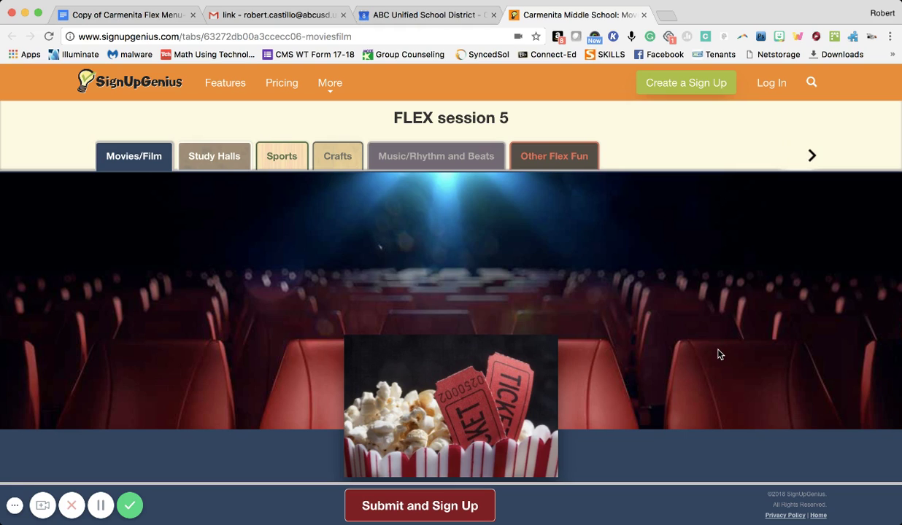
scroll(719, 355, down, 1)
scroll(719, 355, up, 1)
scroll(656, 385, down, 1)
scroll(655, 386, down, 3)
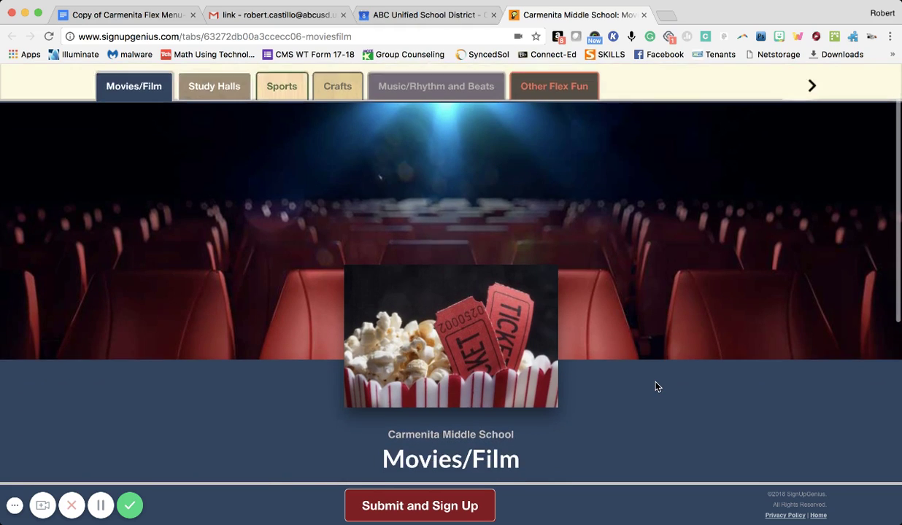
scroll(655, 387, up, 4)
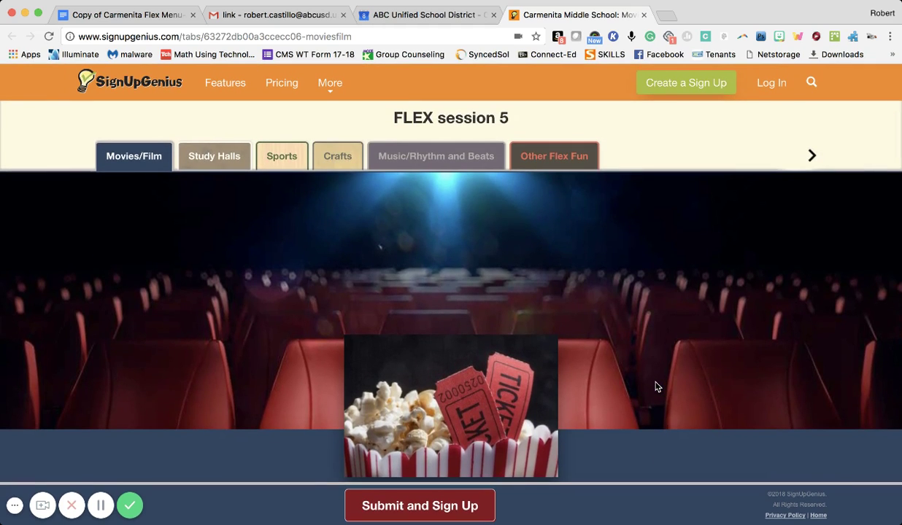
scroll(655, 387, down, 2)
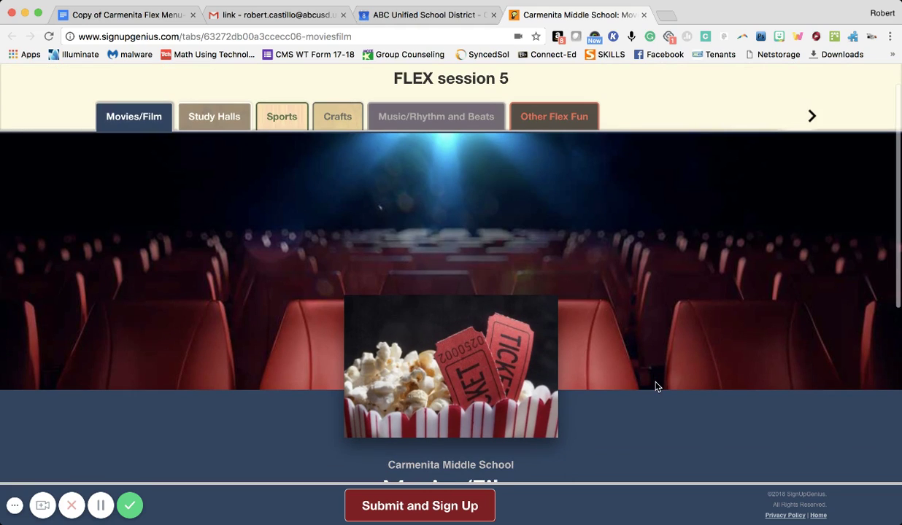
scroll(657, 387, down, 1)
scroll(657, 386, down, 1)
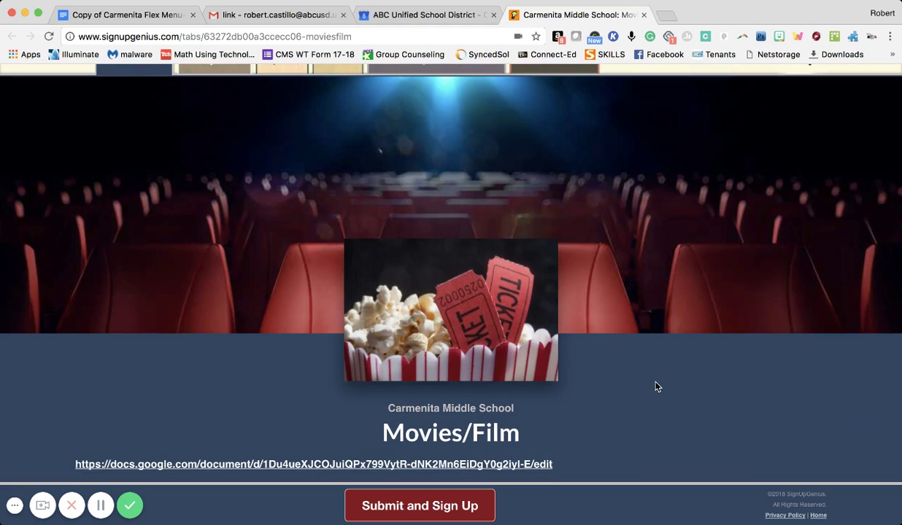
scroll(655, 387, down, 2)
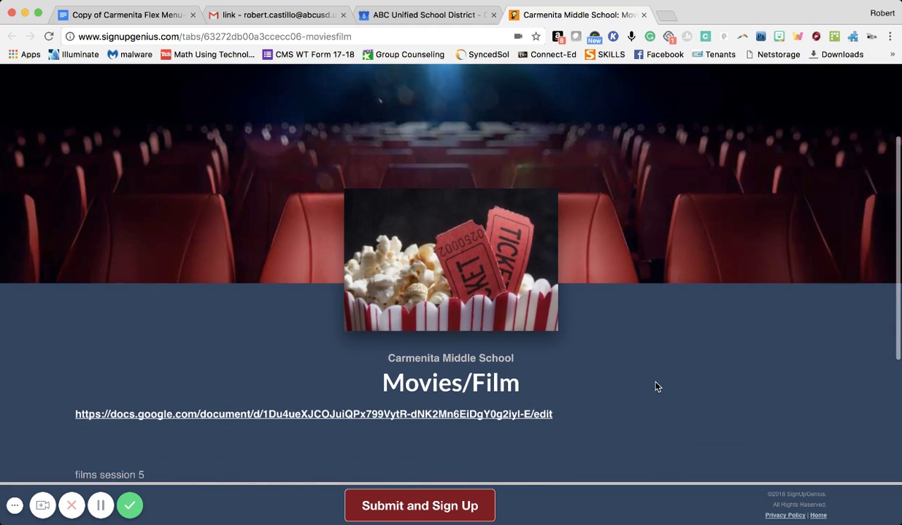
scroll(656, 386, down, 1)
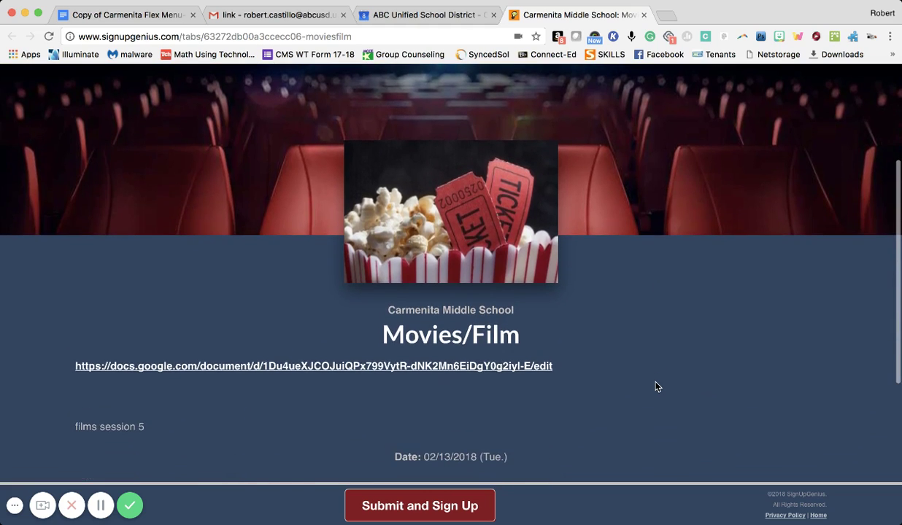
click(438, 367)
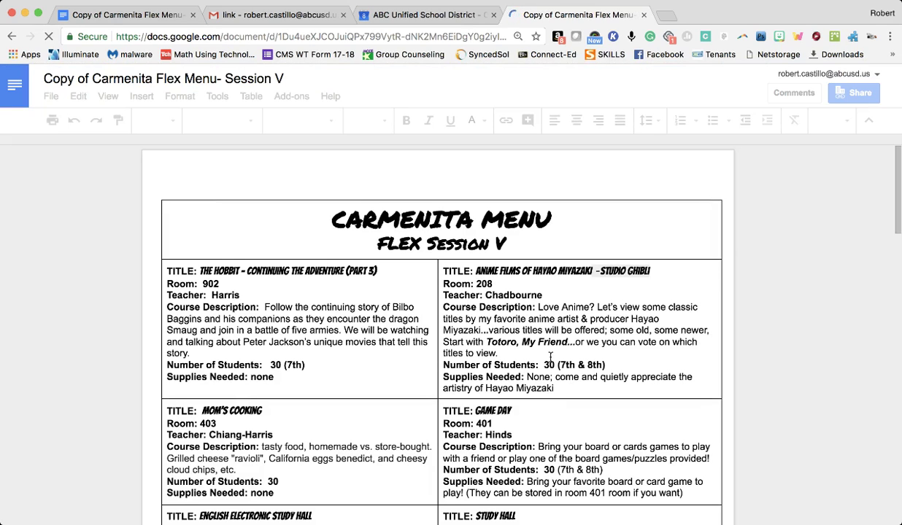
Step: Read the Flex Menu down to the Shark Tank- Flex Style entry, then return to the signup page
scroll(550, 356, down, 3)
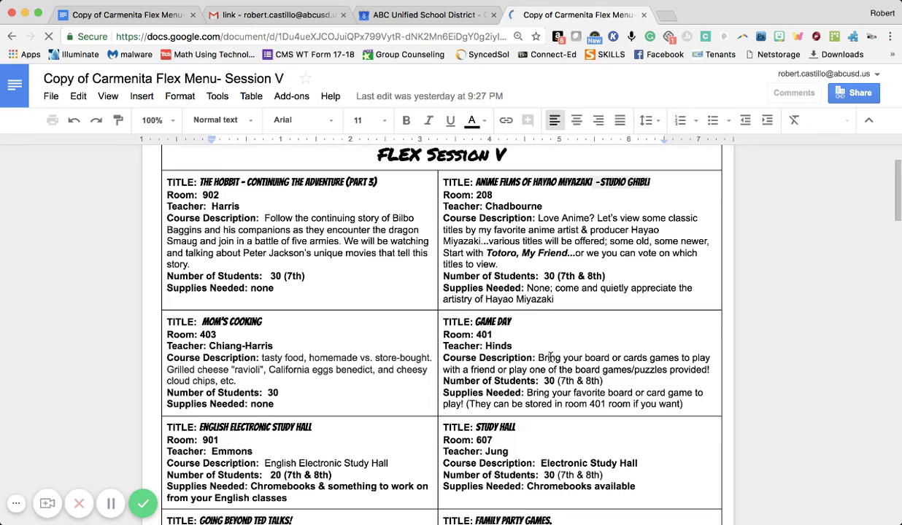
scroll(580, 391, down, 5)
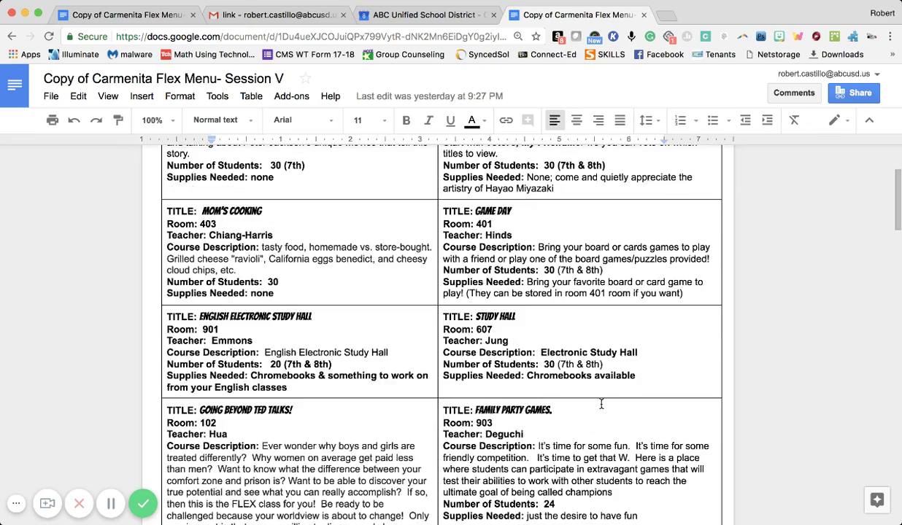
scroll(600, 404, down, 5)
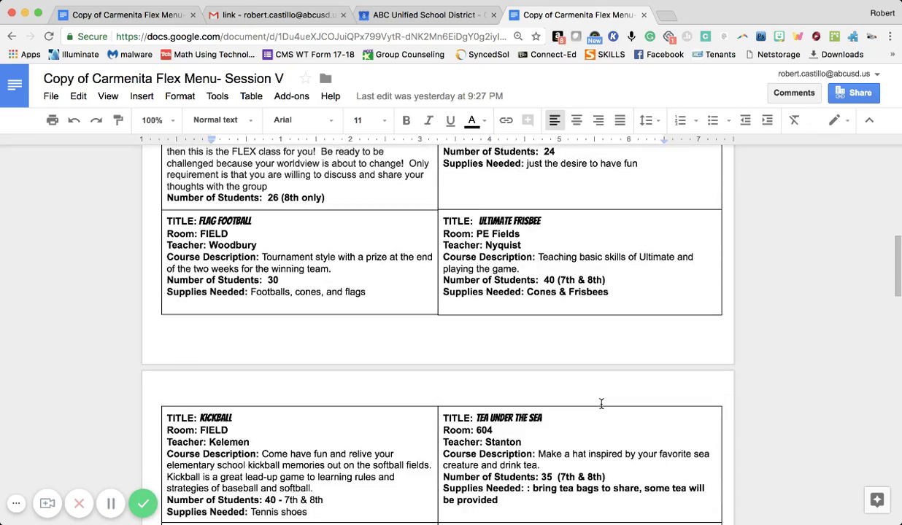
scroll(601, 403, down, 10)
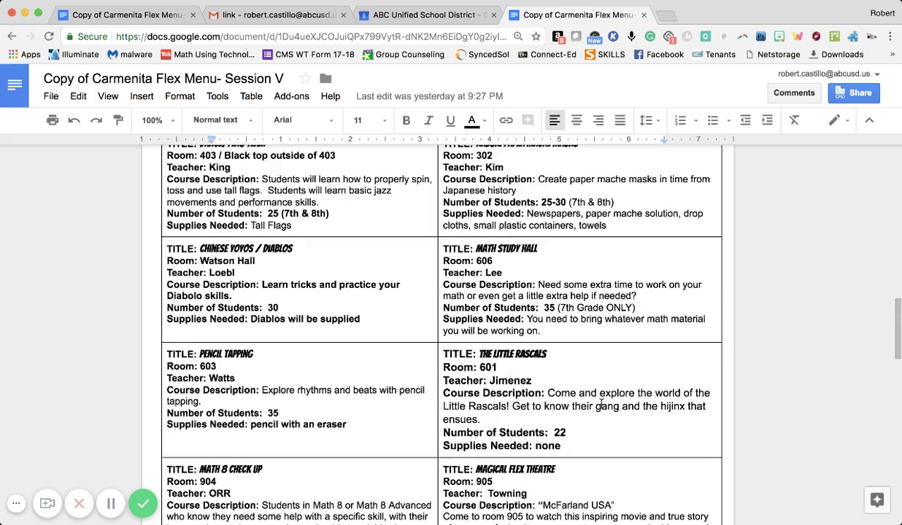
scroll(601, 403, down, 5)
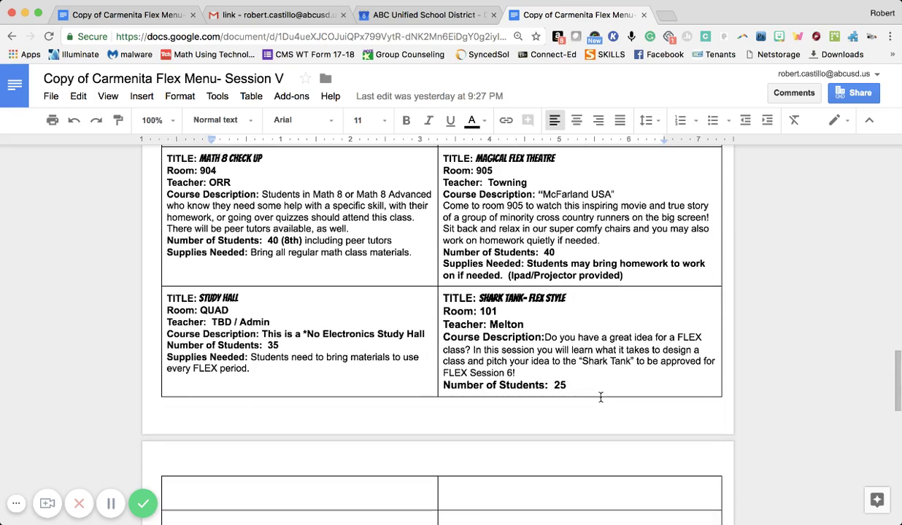
drag(597, 381, 443, 295)
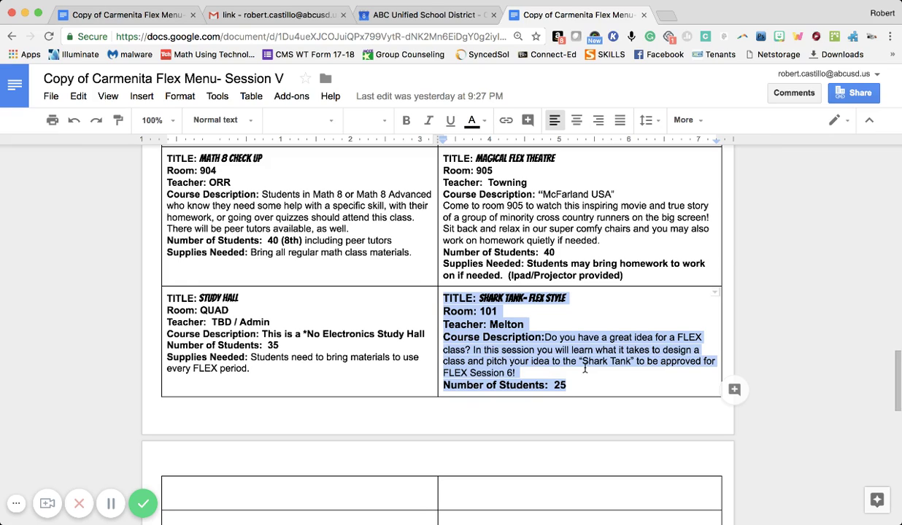
click(586, 380)
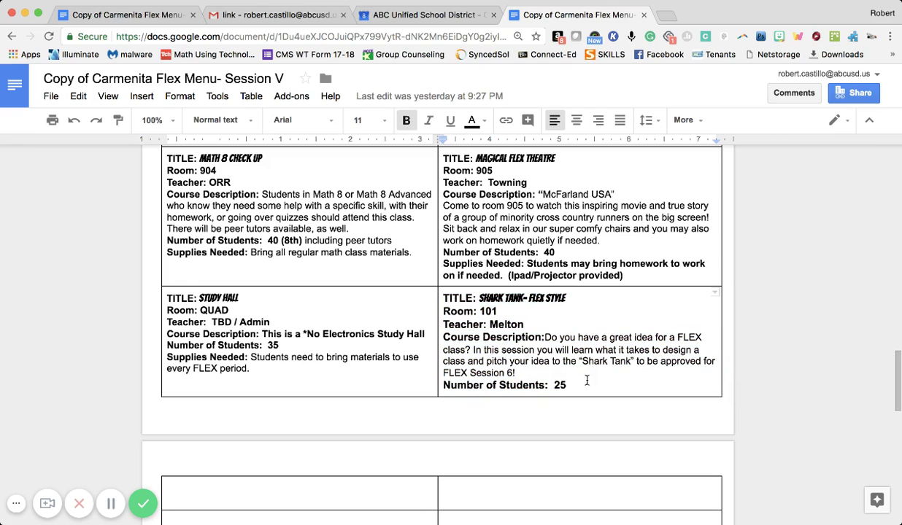
click(13, 37)
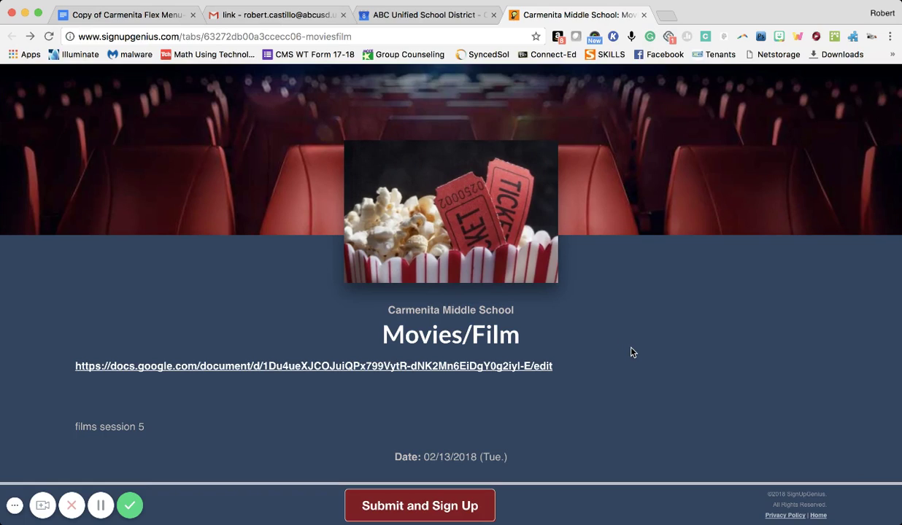
scroll(631, 352, down, 3)
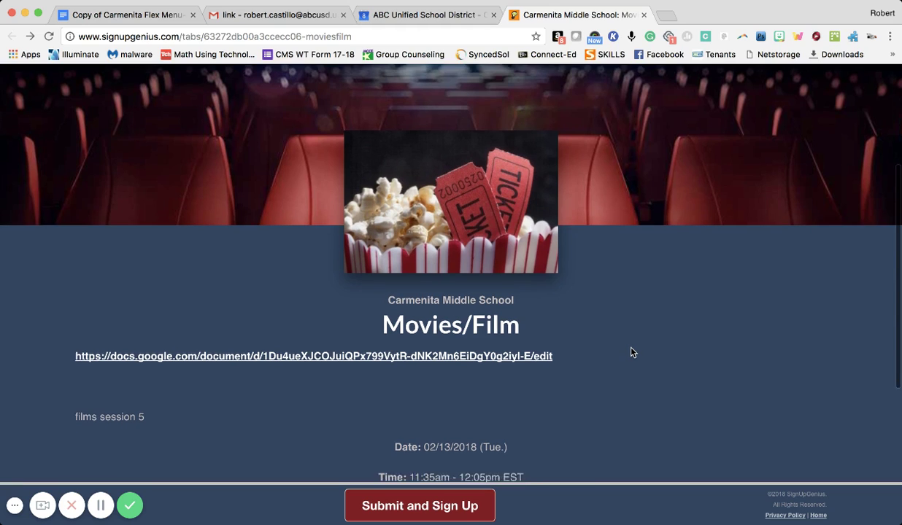
scroll(632, 352, down, 2)
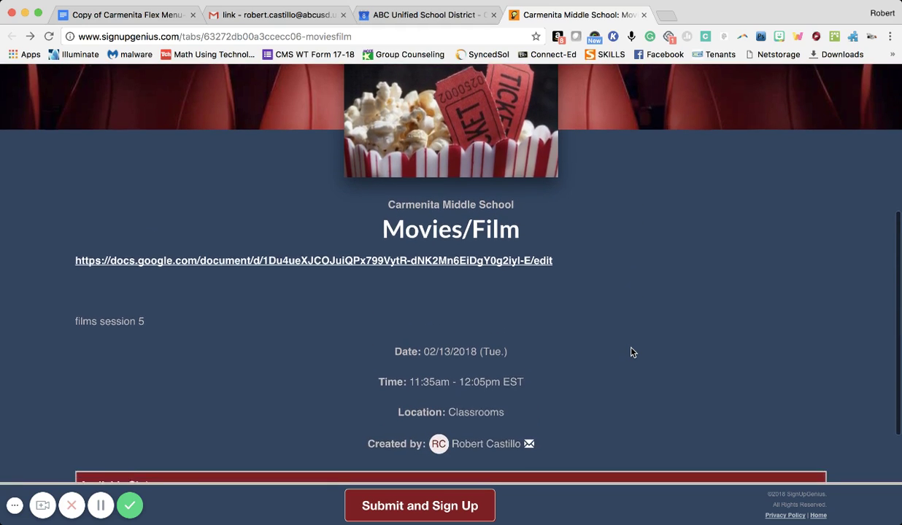
scroll(632, 352, down, 1)
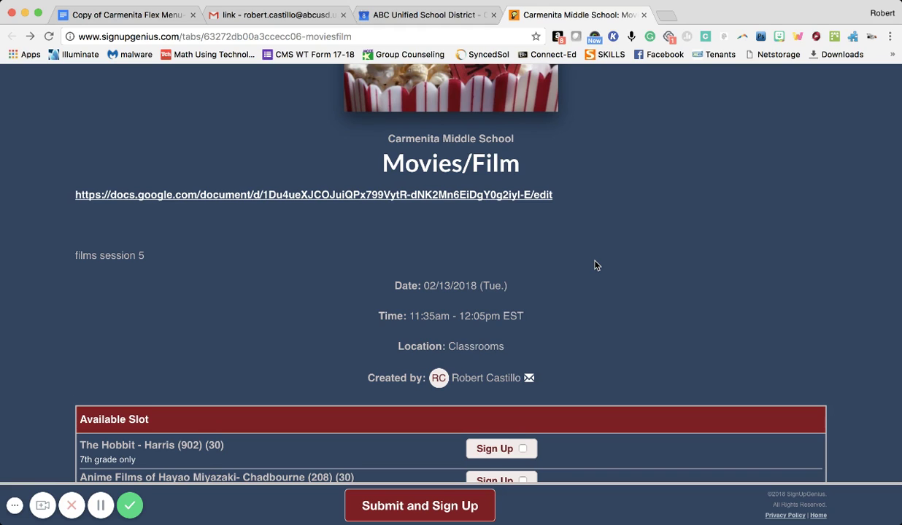
scroll(595, 266, down, 4)
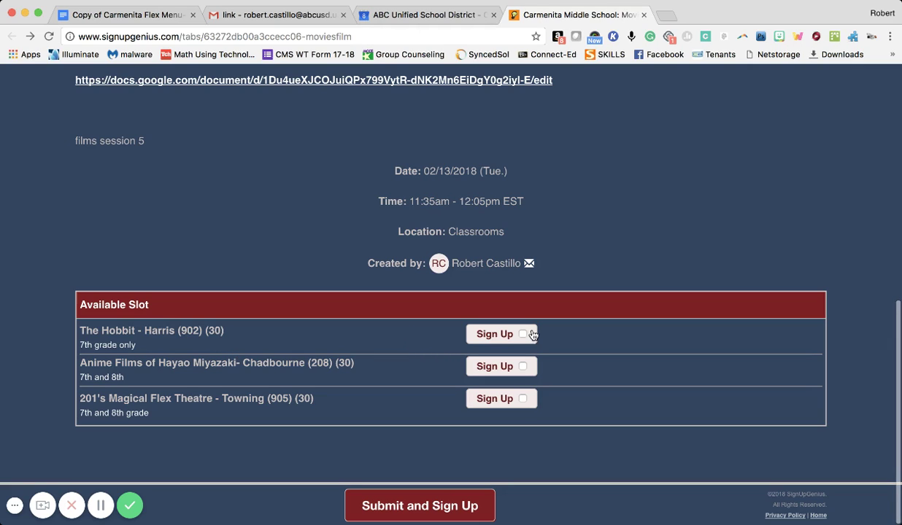
scroll(632, 374, up, 1)
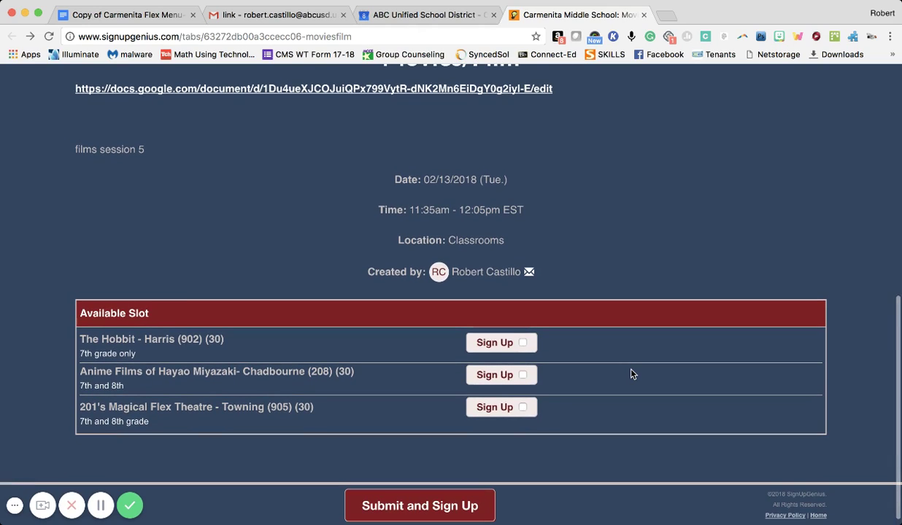
scroll(633, 374, up, 10)
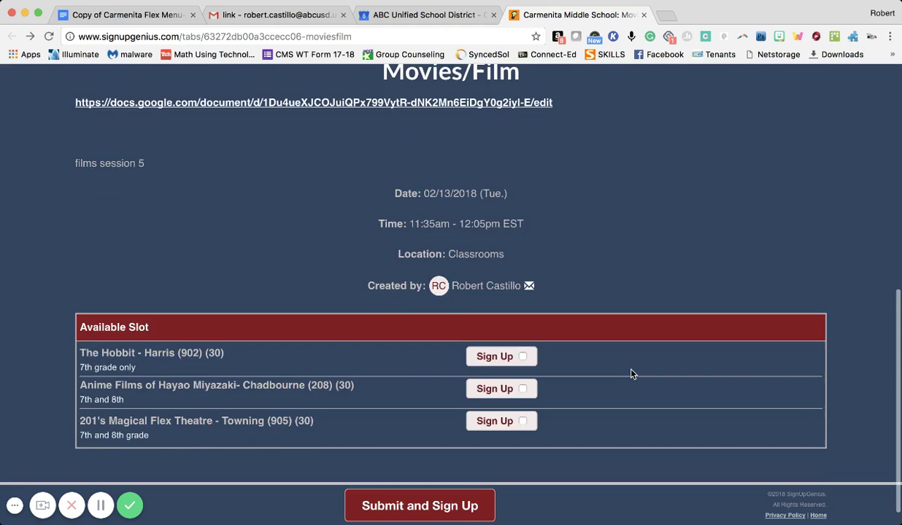
scroll(632, 374, up, 2)
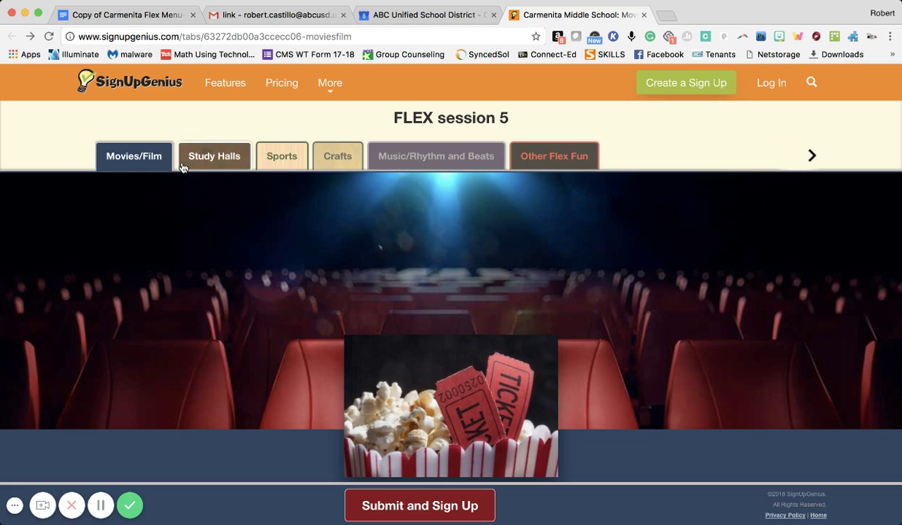
scroll(204, 318, down, 10)
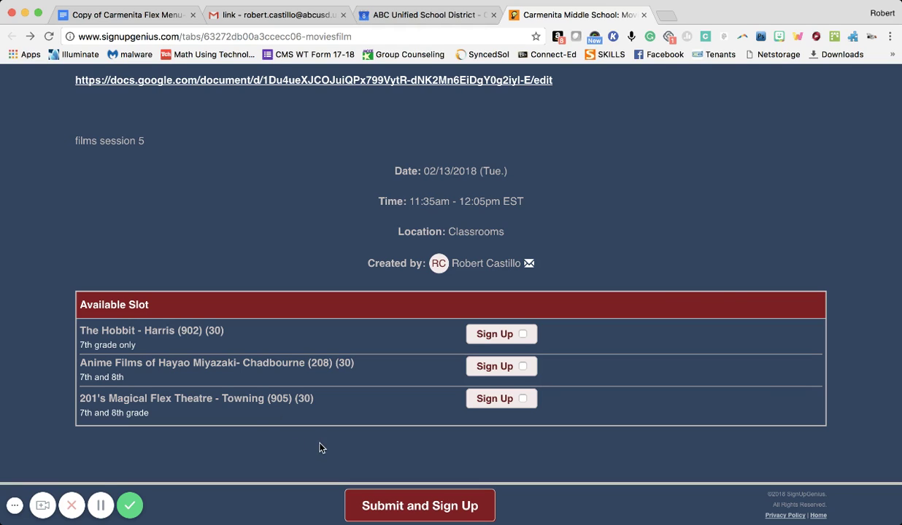
scroll(318, 448, up, 10)
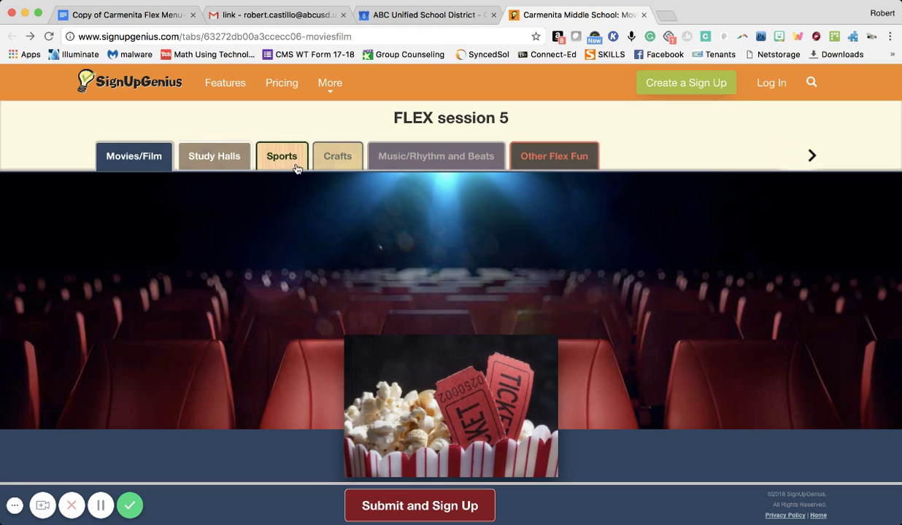
Step: Browse the session 5 Sports slots, then move on to the Crafts page
click(277, 166)
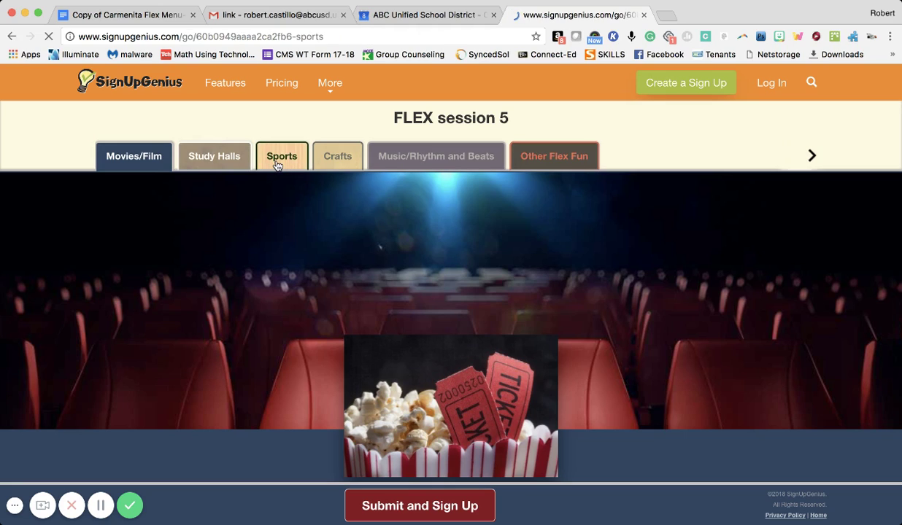
scroll(569, 413, down, 5)
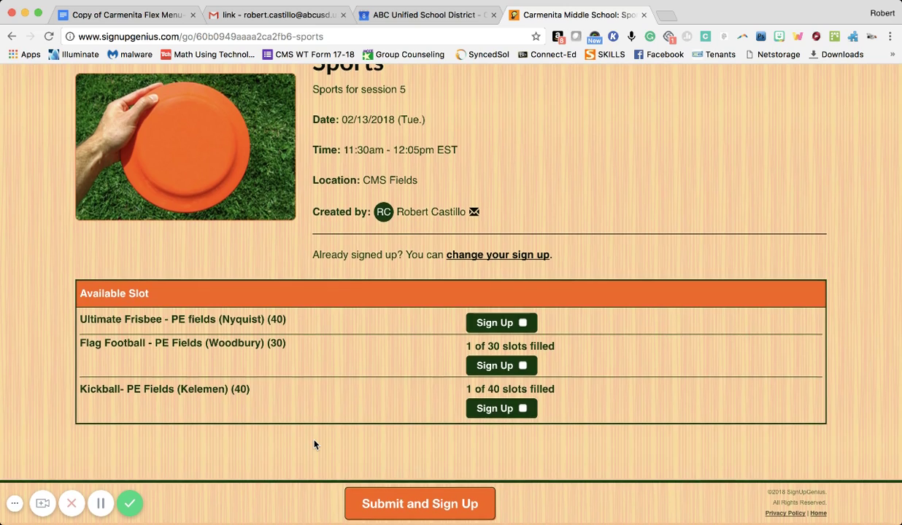
scroll(314, 444, up, 3)
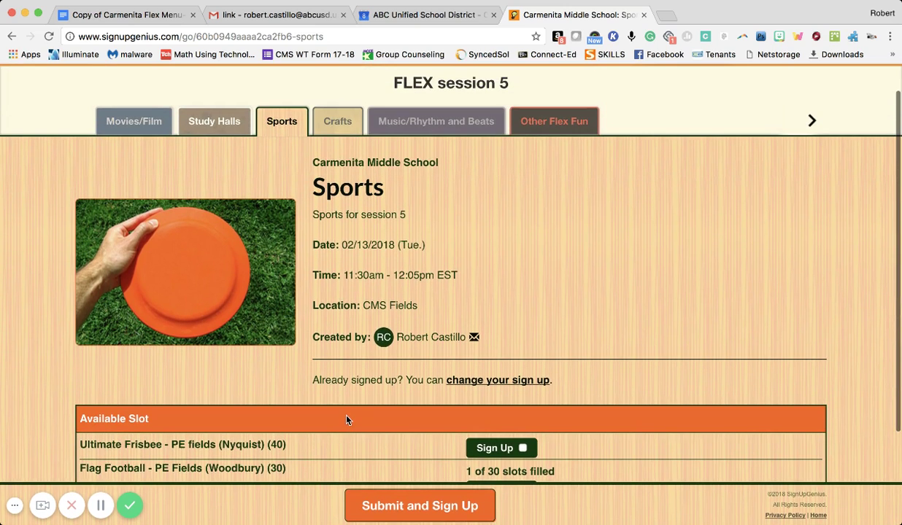
scroll(386, 430, down, 2)
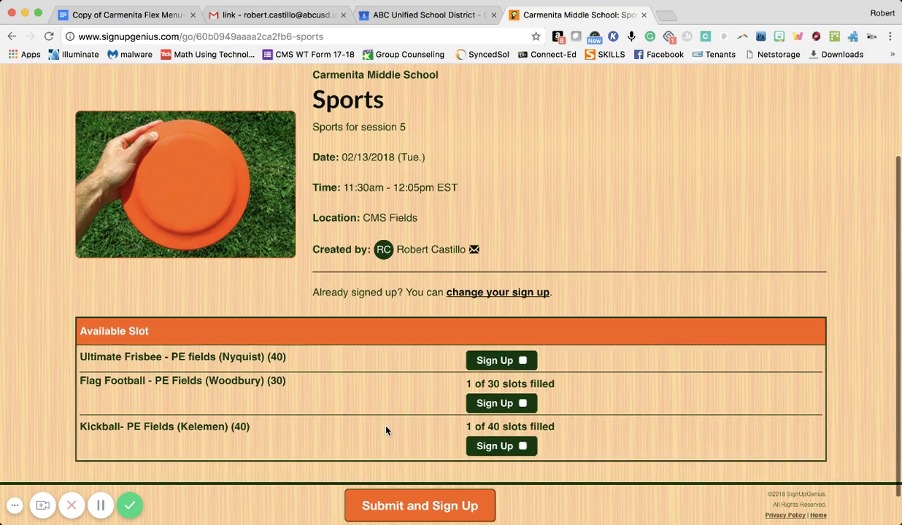
scroll(386, 430, up, 3)
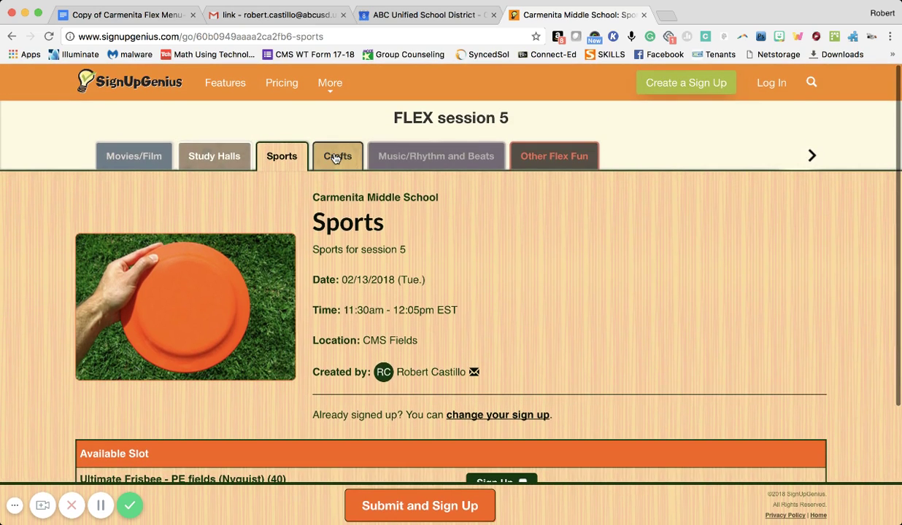
click(334, 158)
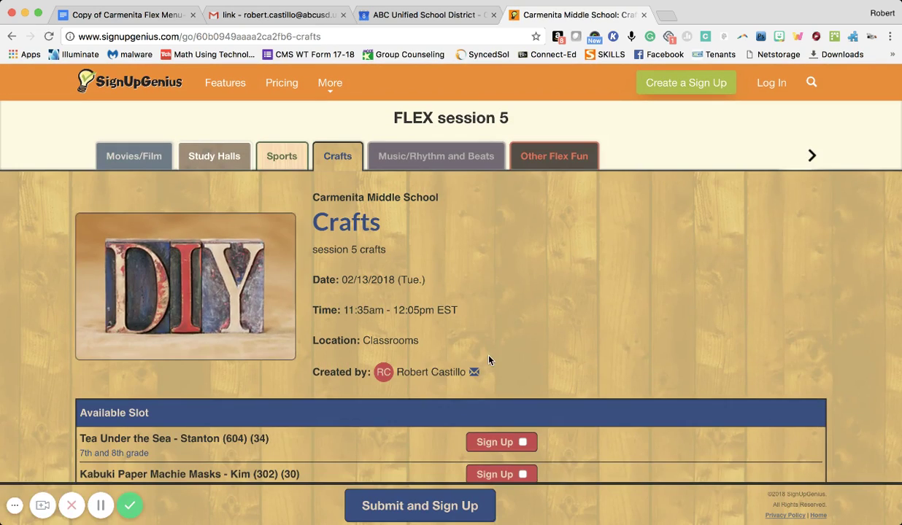
Step: Look over the Crafts slots and the Study Halls options
scroll(489, 360, down, 2)
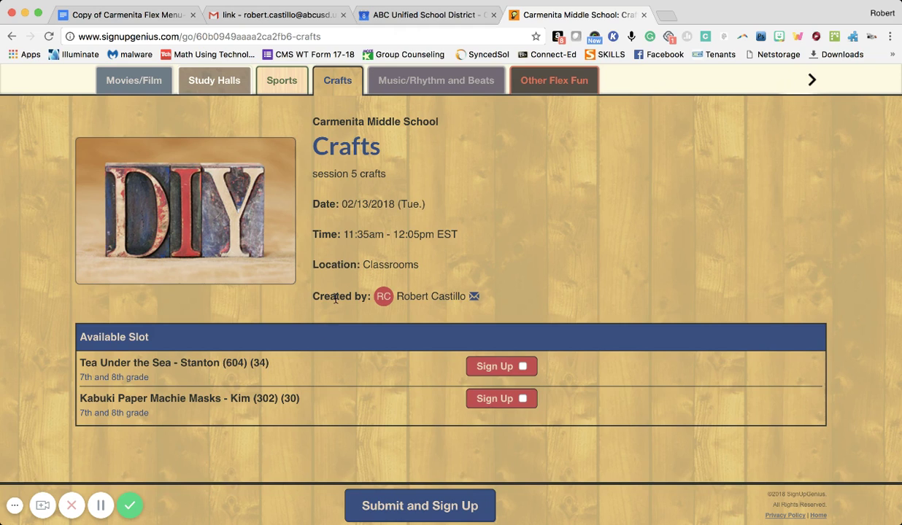
scroll(337, 299, up, 2)
click(216, 156)
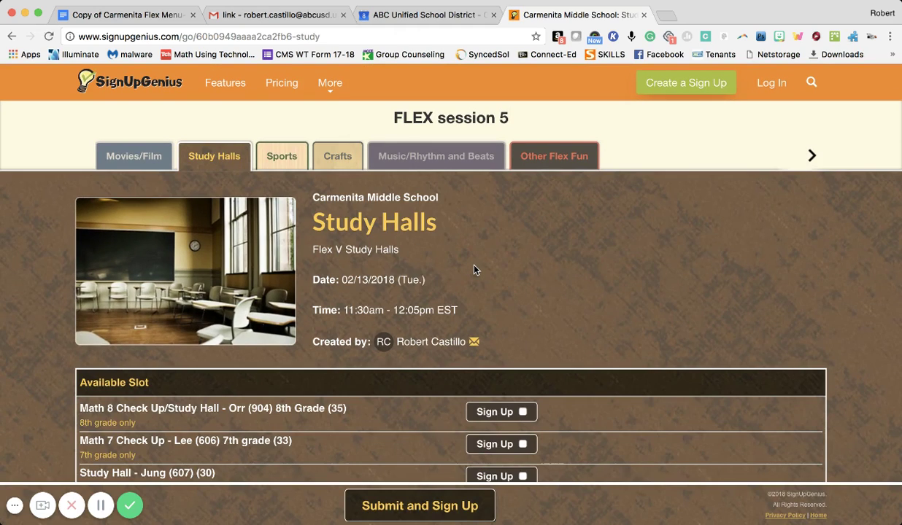
scroll(473, 268, down, 2)
scroll(474, 269, down, 1)
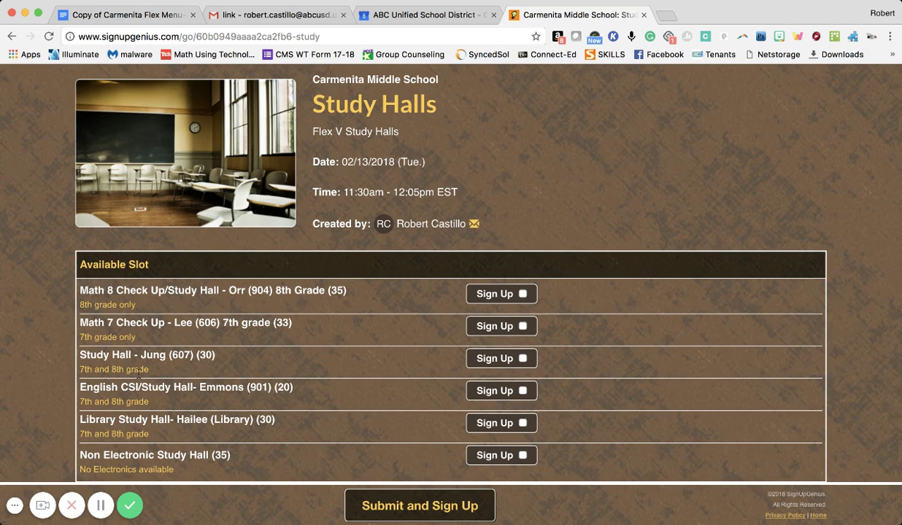
scroll(196, 413, down, 1)
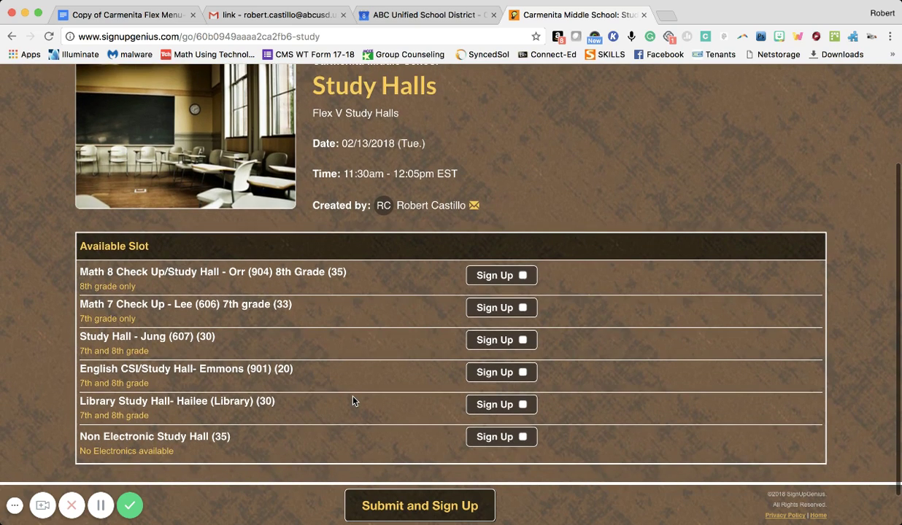
scroll(353, 401, up, 3)
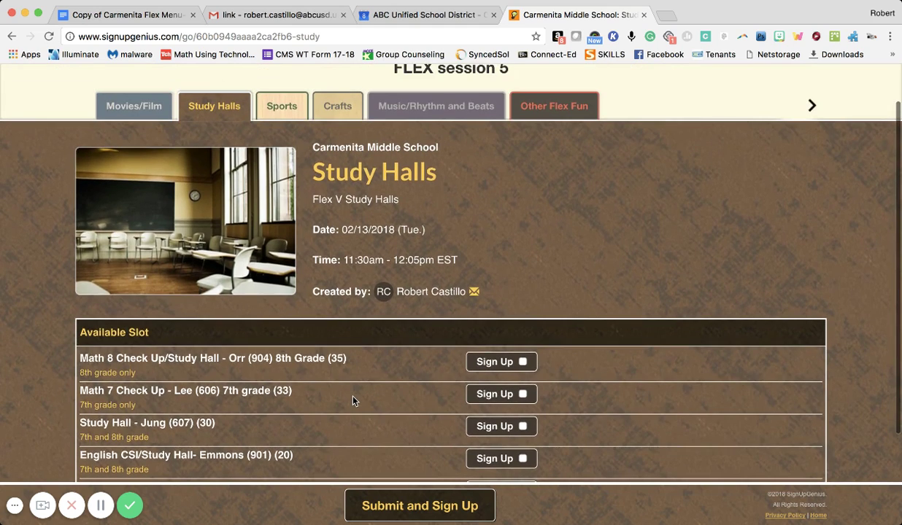
scroll(439, 170, up, 1)
Step: View the Music/Rhythm and Beats page and its single Pencil Tapping slot
click(437, 144)
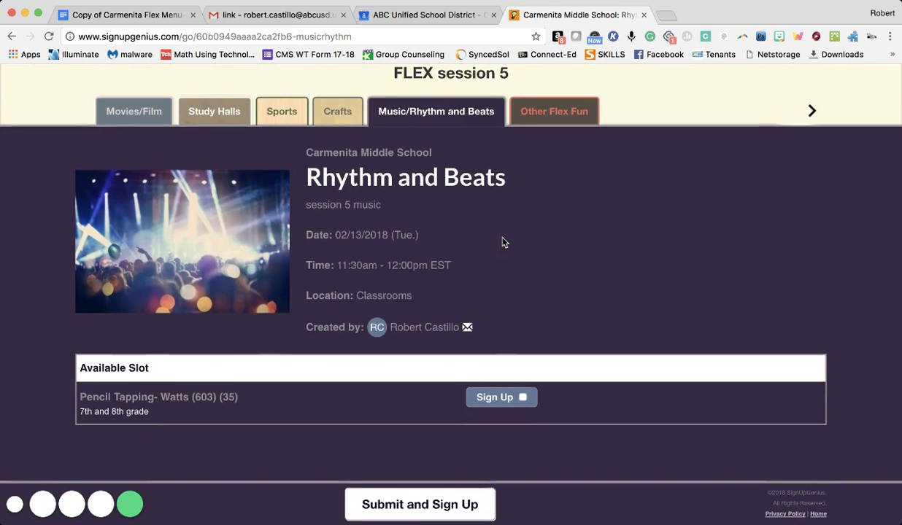
scroll(256, 412, down, 1)
scroll(255, 413, up, 1)
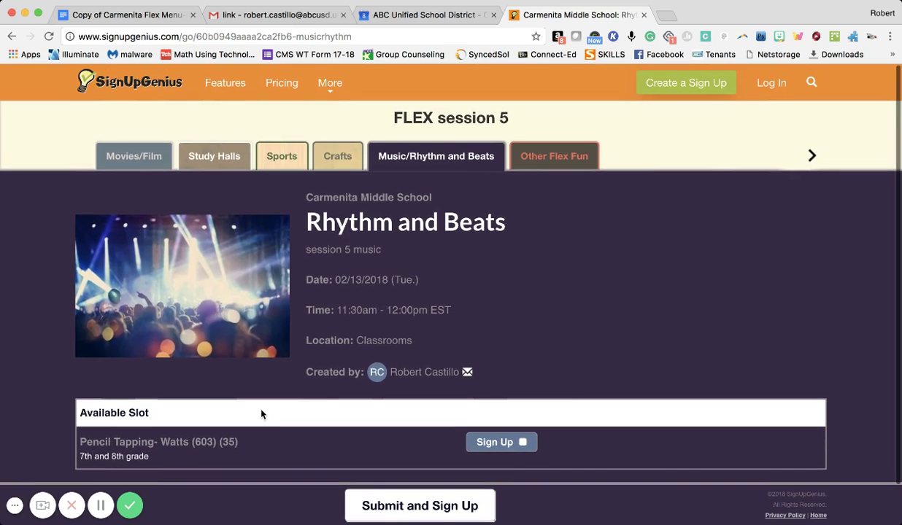
Step: Browse the seven Other Flex Fun slots down to Shark Tank, 1 of 25 filled
click(549, 162)
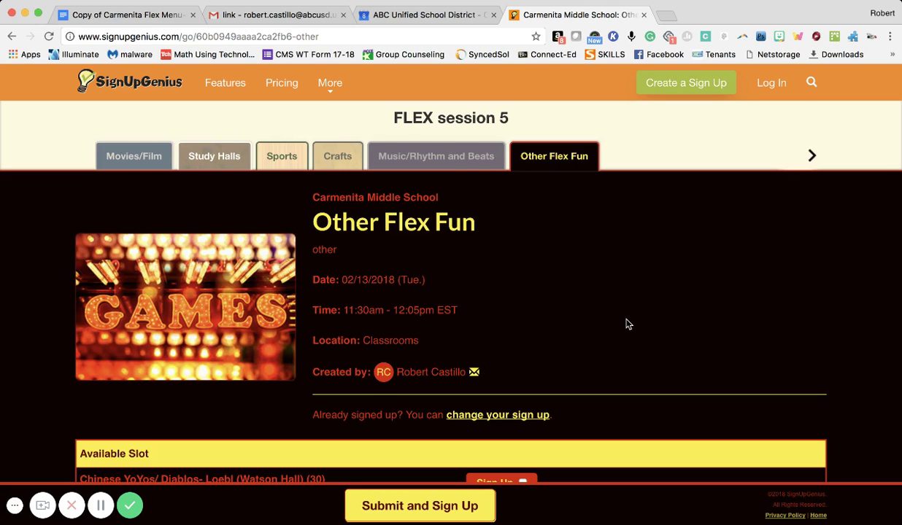
scroll(628, 324, down, 5)
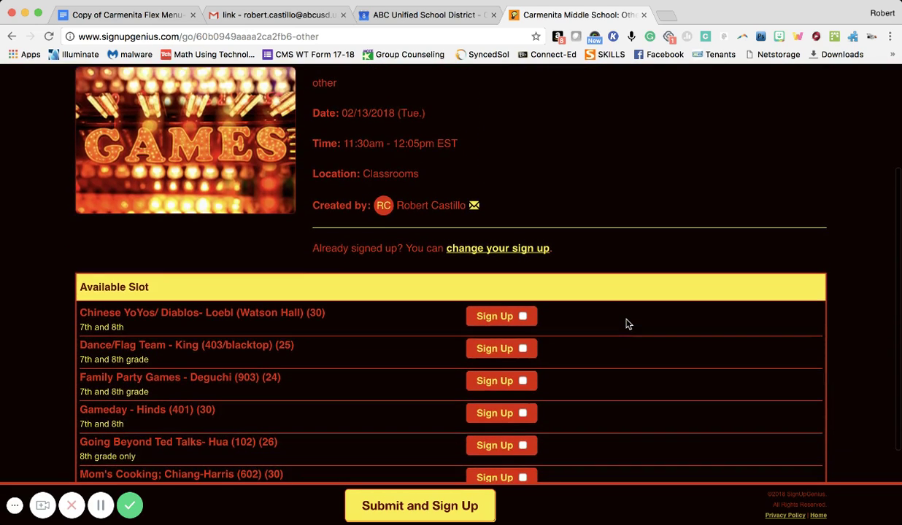
scroll(628, 324, down, 2)
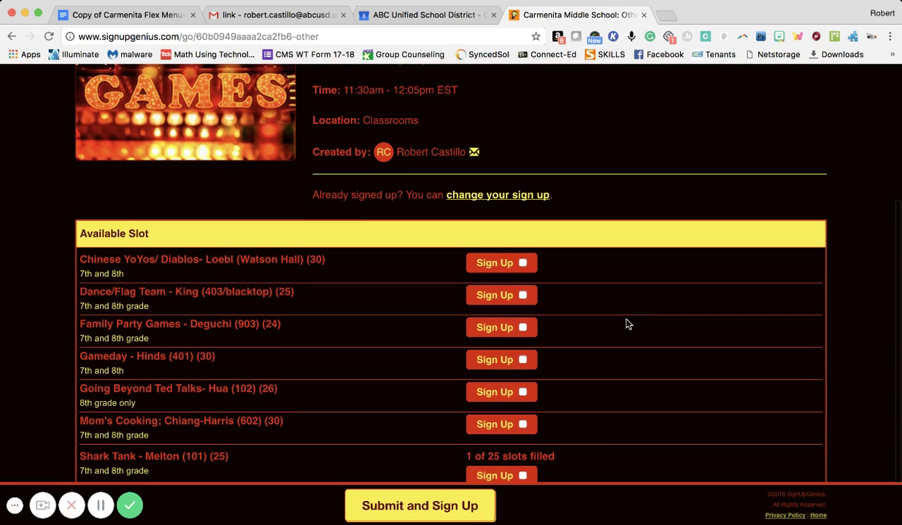
scroll(628, 324, down, 1)
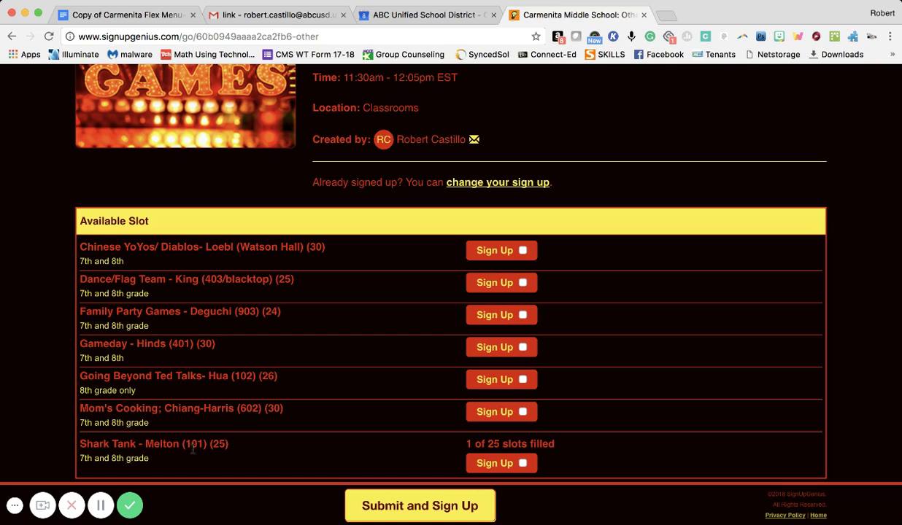
scroll(236, 464, down, 2)
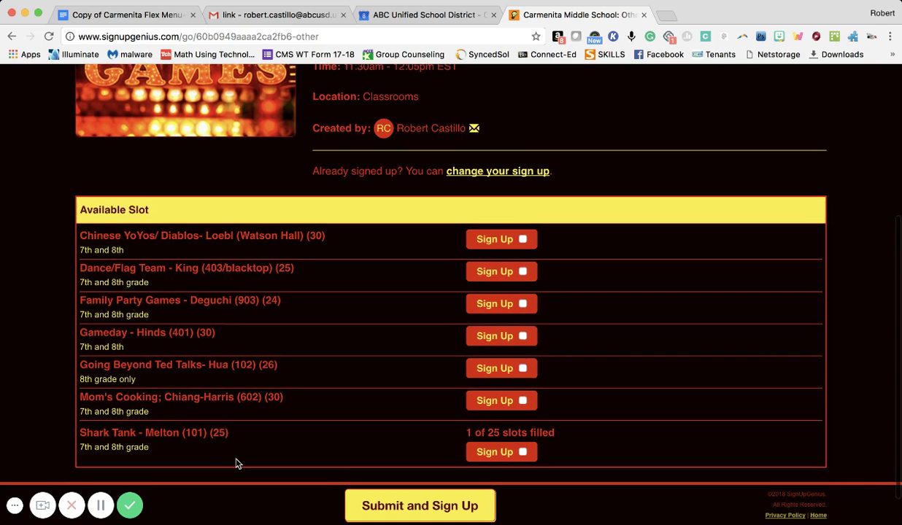
scroll(268, 433, down, 1)
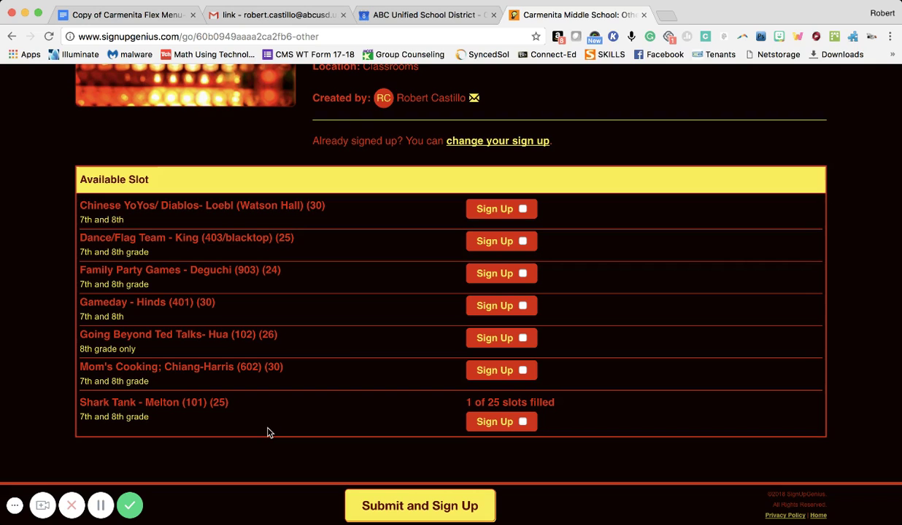
scroll(366, 347, up, 10)
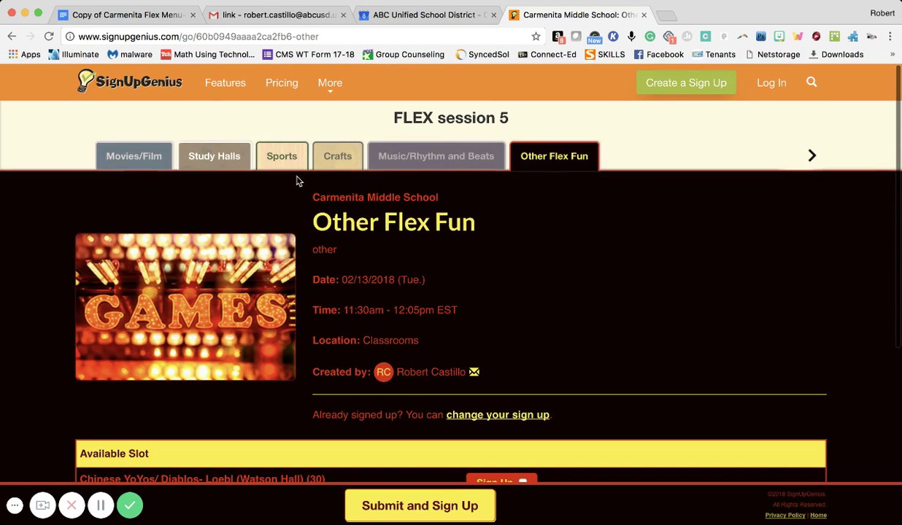
click(147, 167)
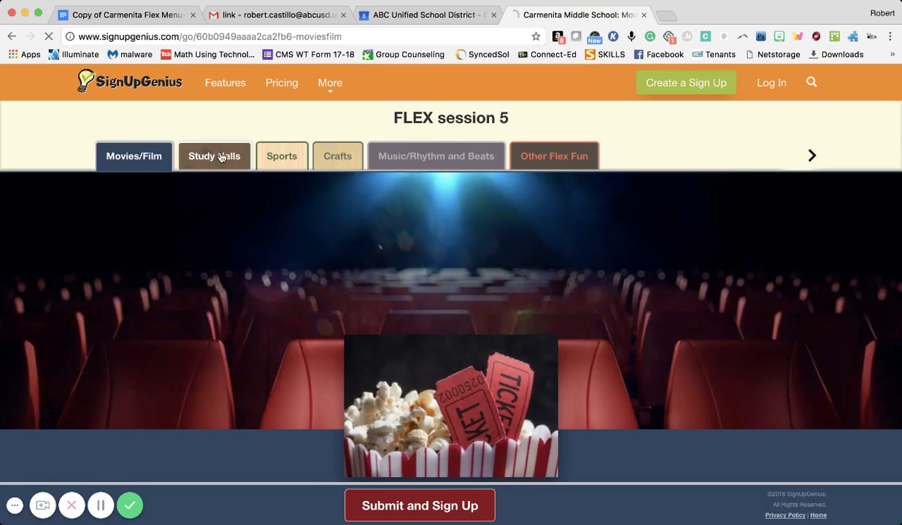
click(221, 157)
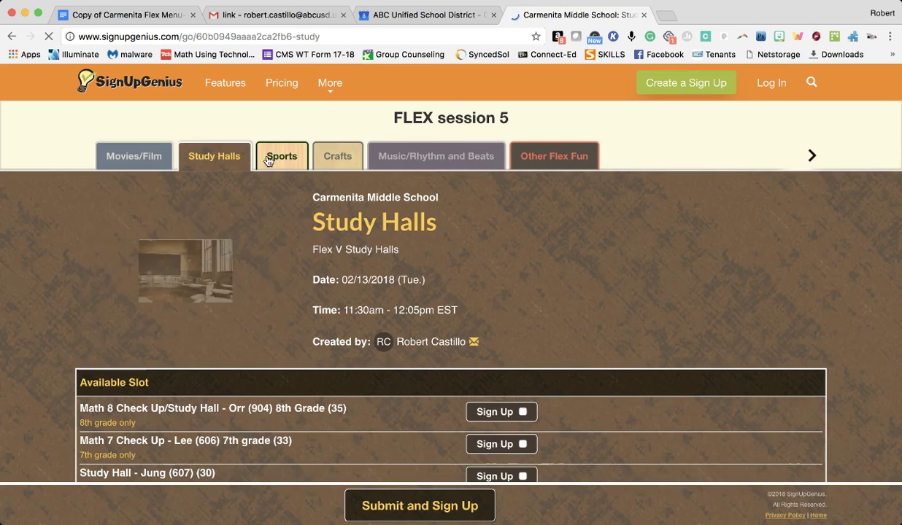
click(276, 156)
click(338, 158)
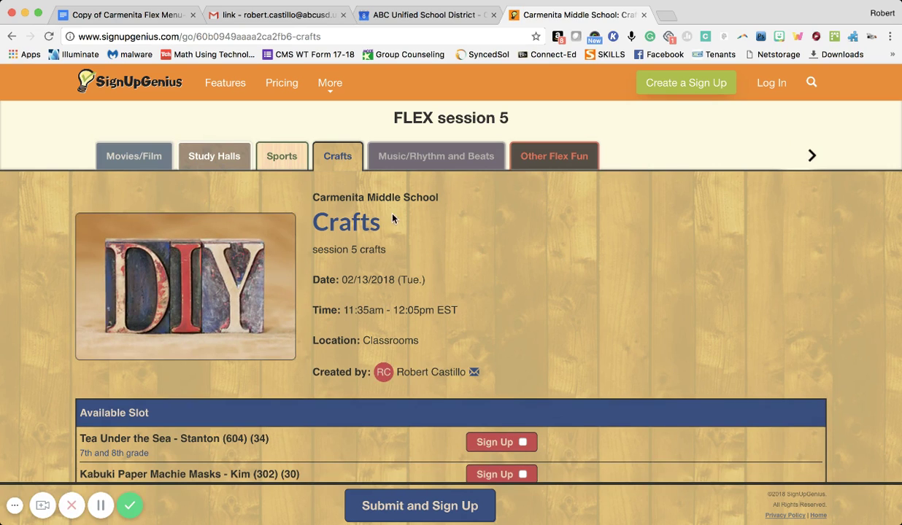
click(123, 159)
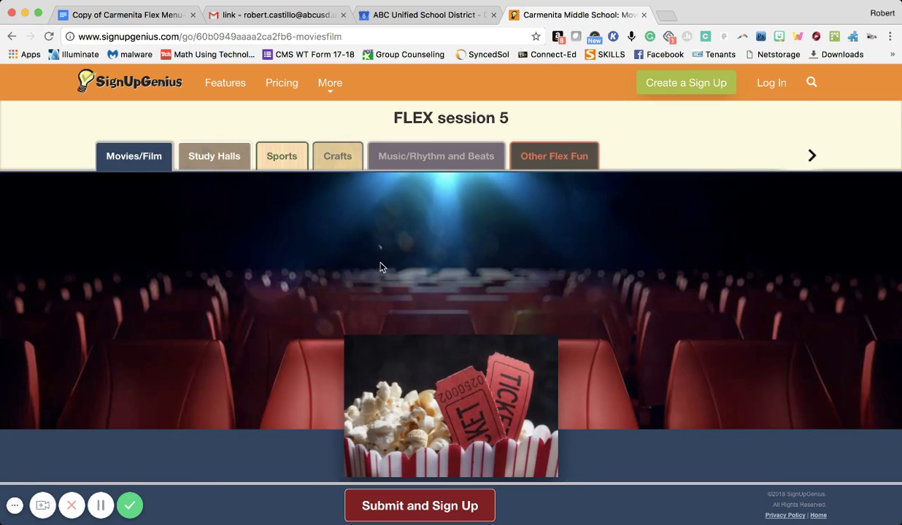
scroll(402, 301, down, 10)
scroll(402, 300, down, 1)
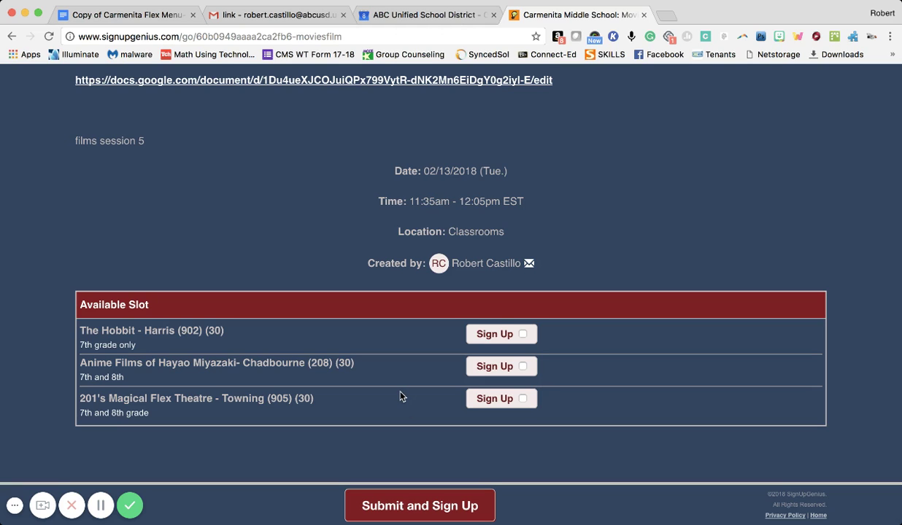
scroll(400, 396, up, 3)
scroll(400, 396, up, 10)
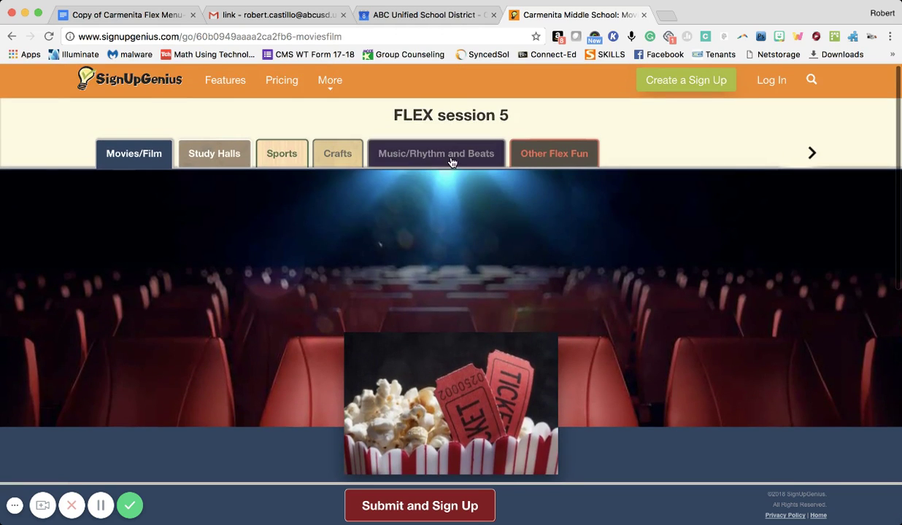
Step: Tick the Shark Tank slot under Other Flex Fun and submit it for sign-up
click(539, 154)
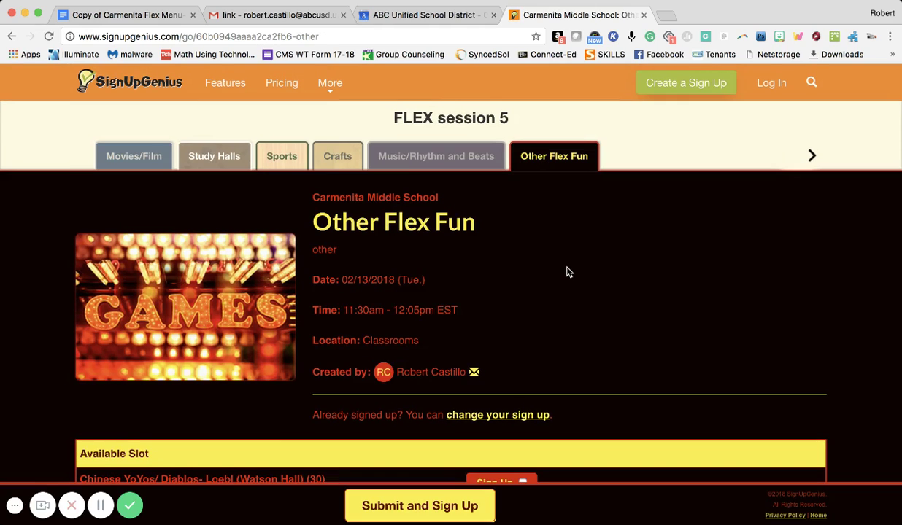
scroll(567, 271, down, 3)
scroll(569, 273, down, 1)
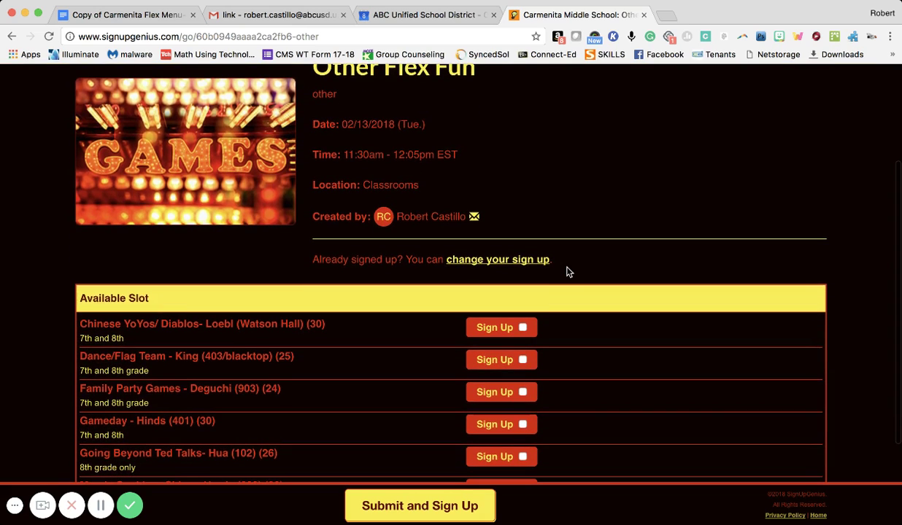
scroll(569, 272, down, 3)
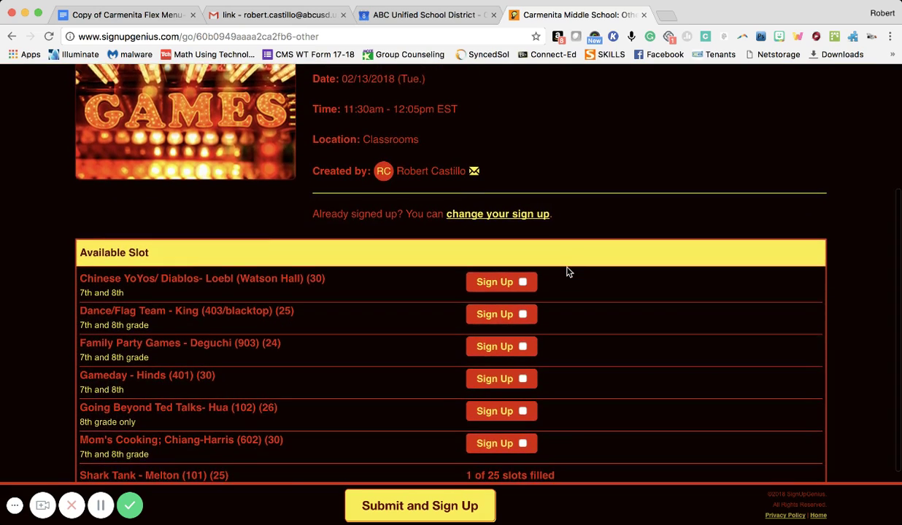
scroll(568, 271, down, 1)
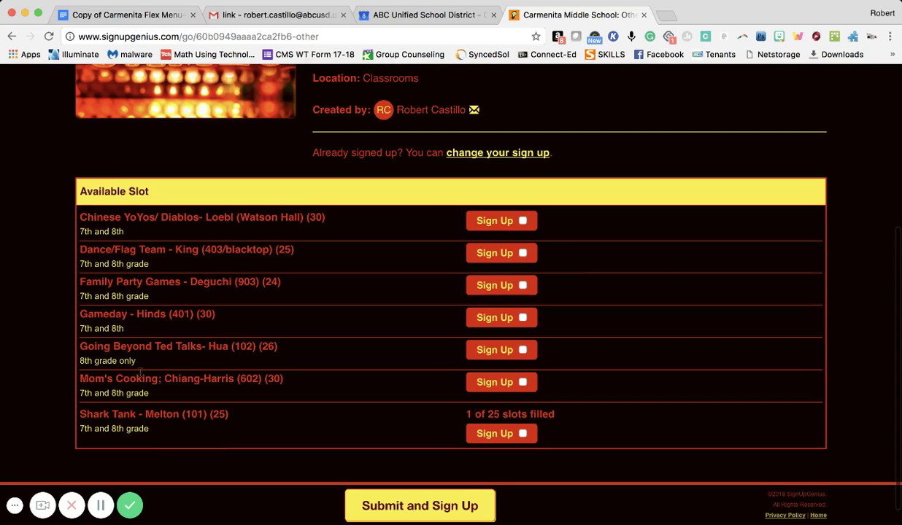
click(522, 434)
scroll(582, 446, down, 1)
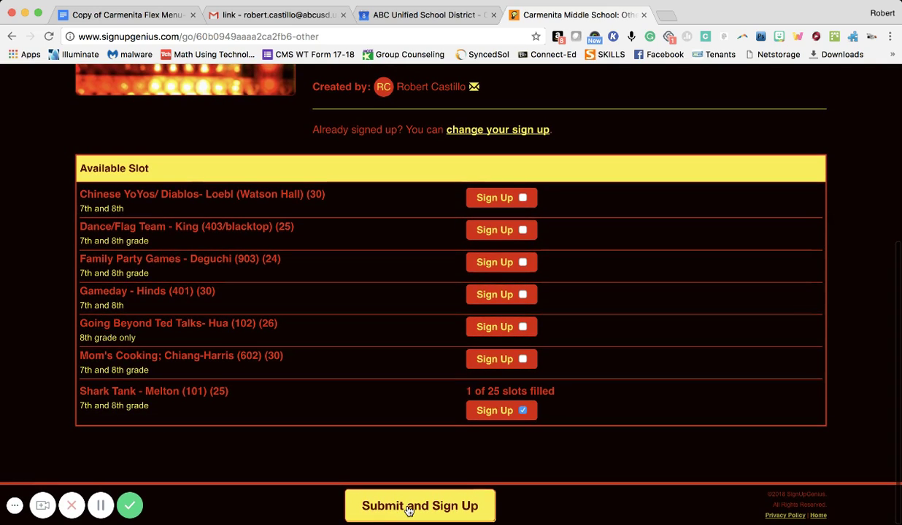
click(409, 511)
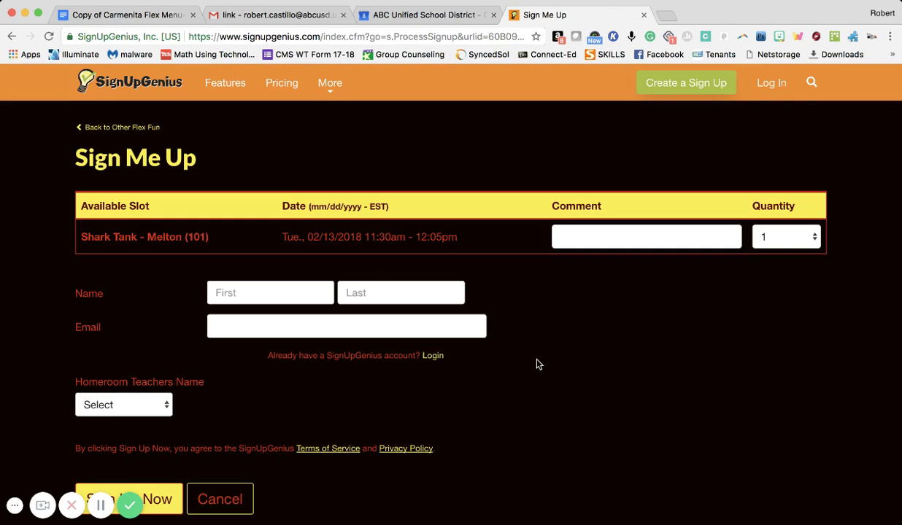
Step: Enter the student's first name, last name and autofilled e-mail address
scroll(538, 363, down, 1)
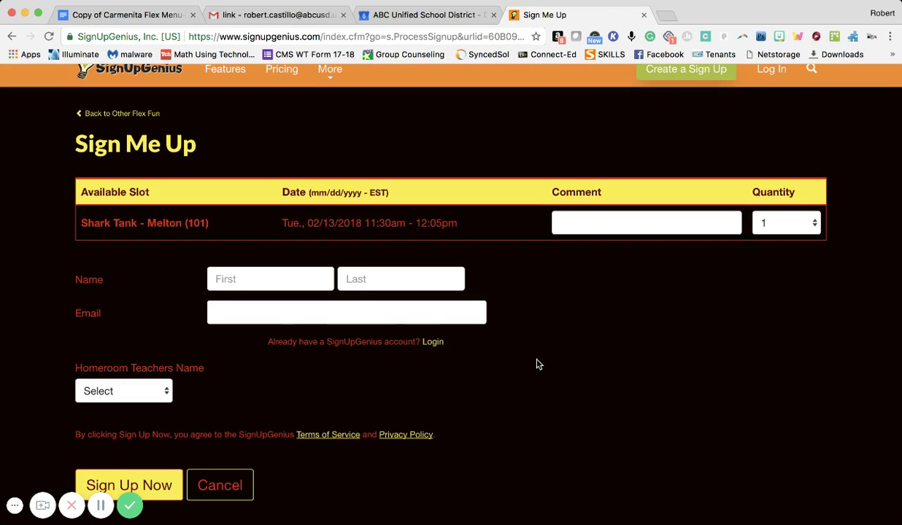
click(266, 278)
key(Tab)
key(Tab)
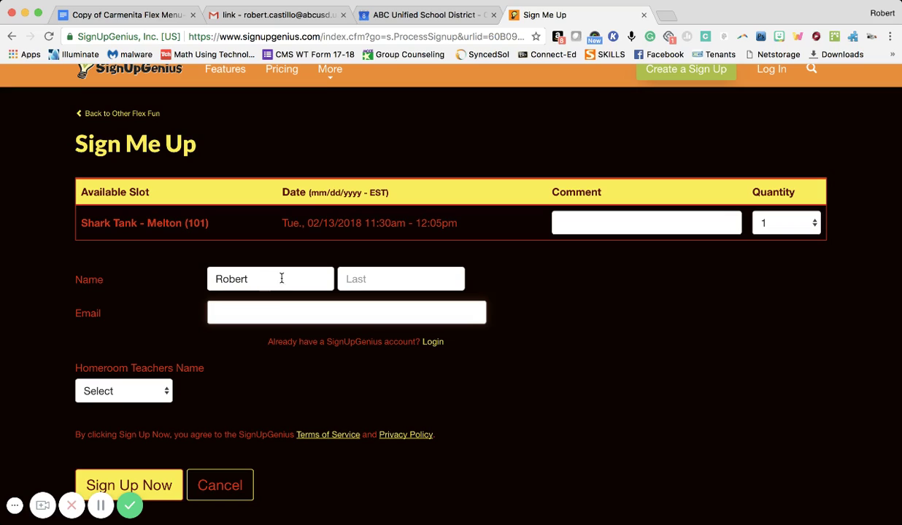
click(347, 278)
key(Tab)
text(robert.)
key(Down)
key(Return)
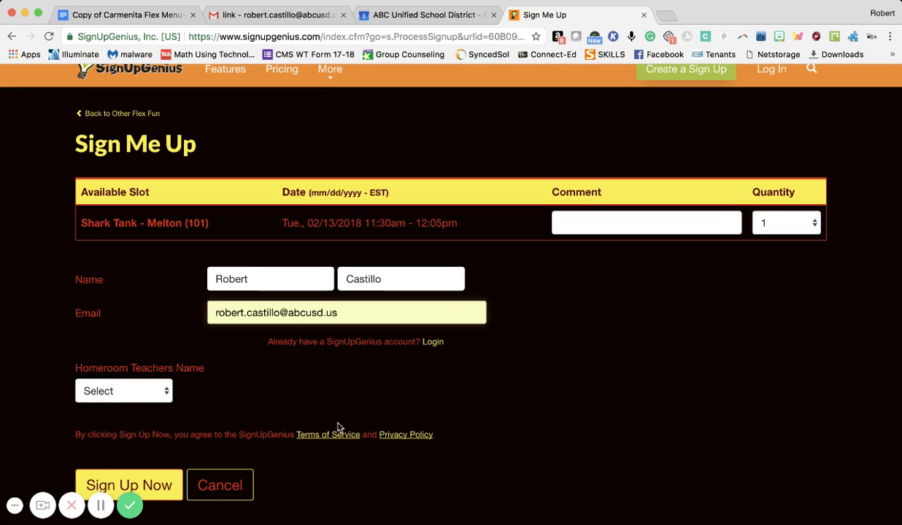
Step: Choose the student's teacher in the Homeroom Teachers Name dropdown
scroll(338, 428, down, 1)
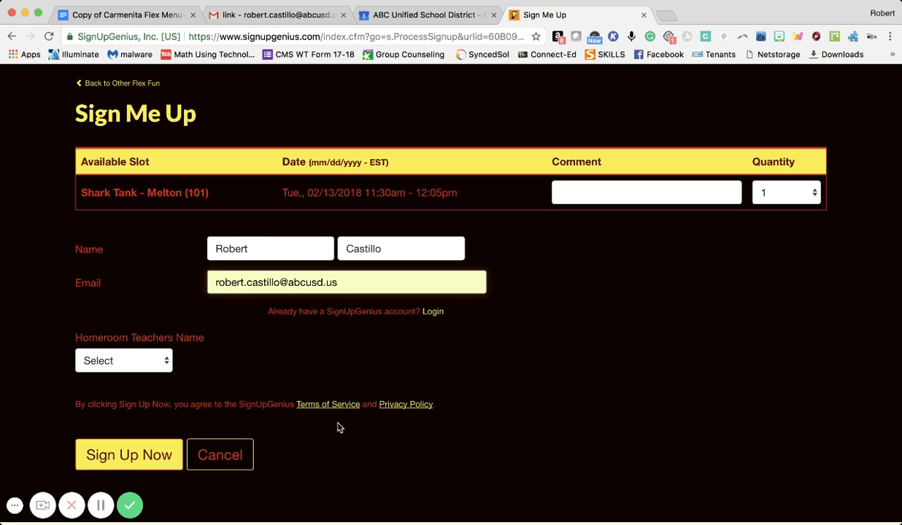
scroll(337, 428, down, 1)
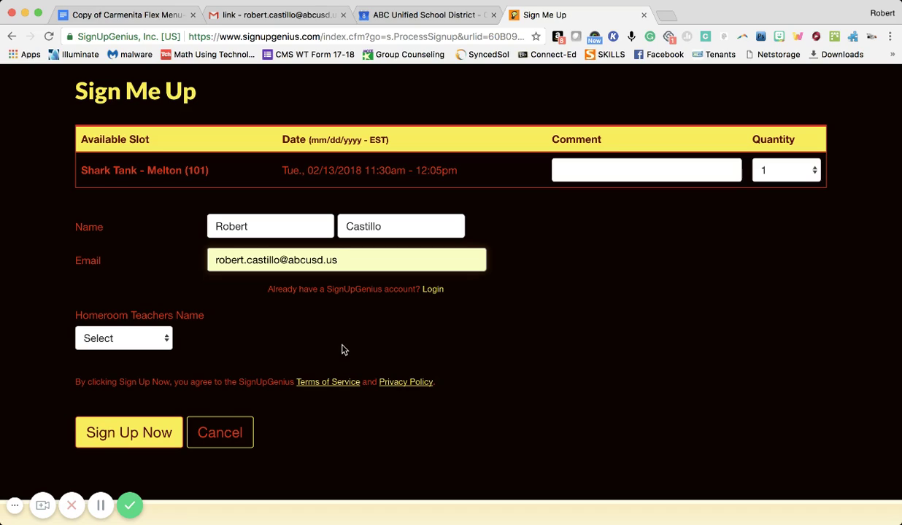
scroll(343, 350, down, 1)
scroll(344, 350, down, 1)
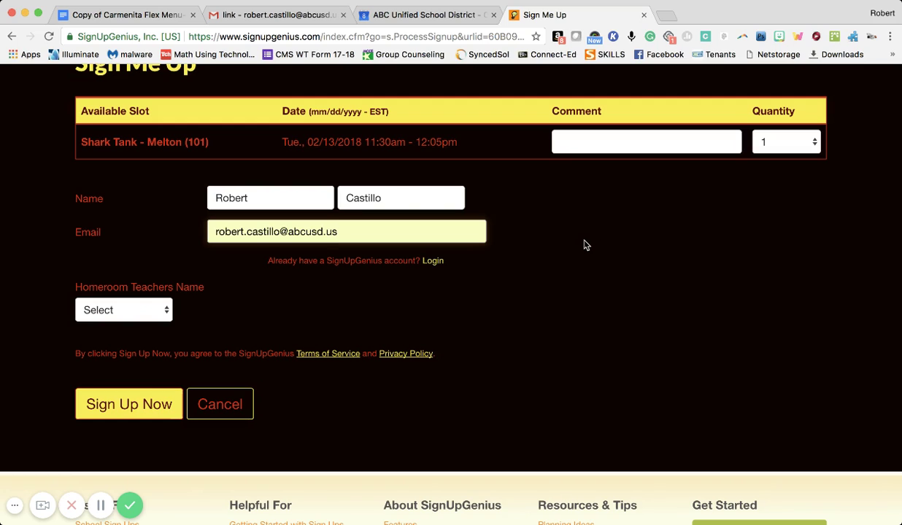
scroll(584, 245, down, 1)
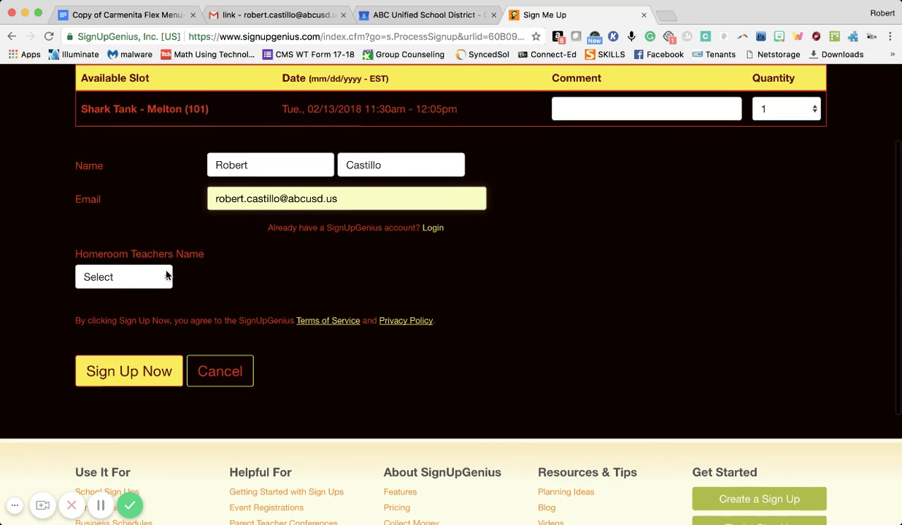
click(167, 277)
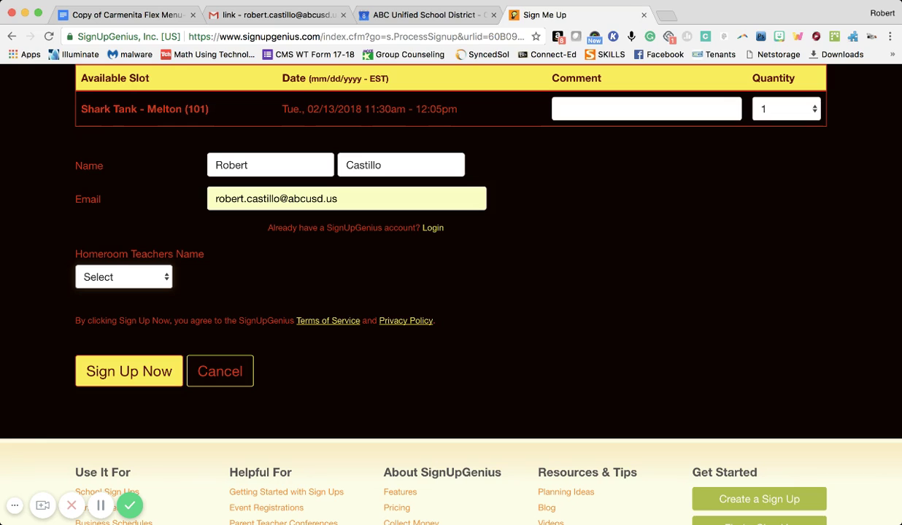
key(k)
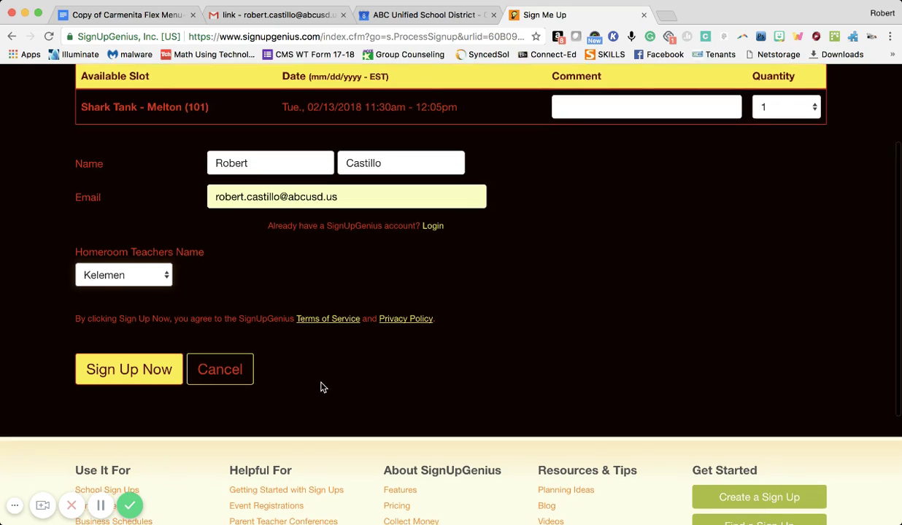
scroll(322, 386, down, 1)
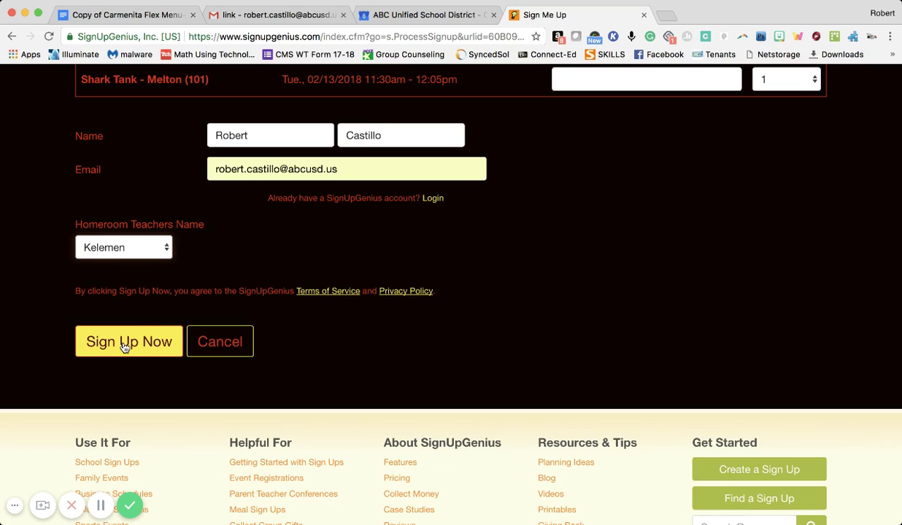
Step: Complete the sign-up and review the Thank you page for Shark Tank - Melton (101)
click(125, 347)
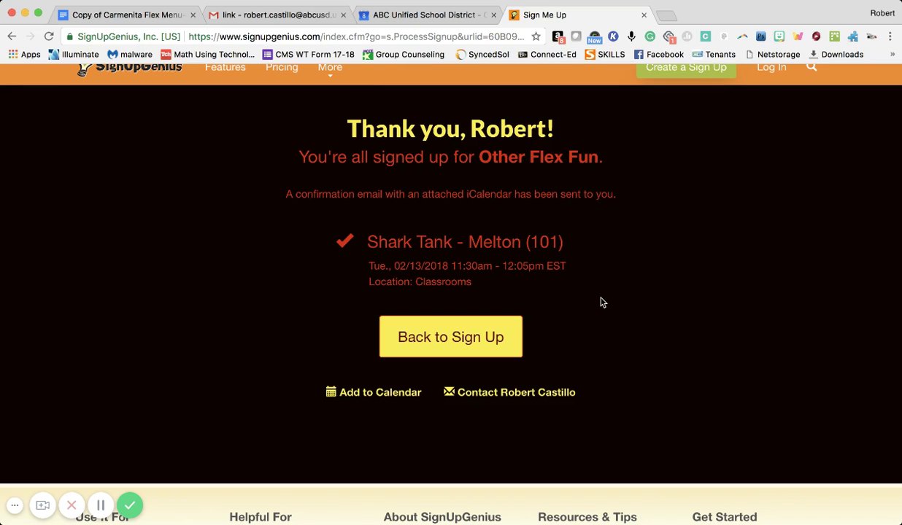
scroll(600, 302, up, 1)
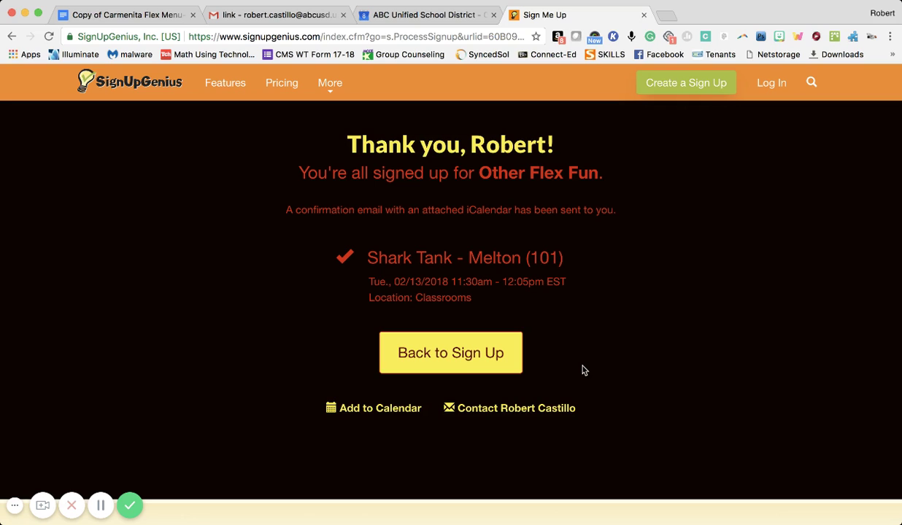
scroll(582, 370, down, 3)
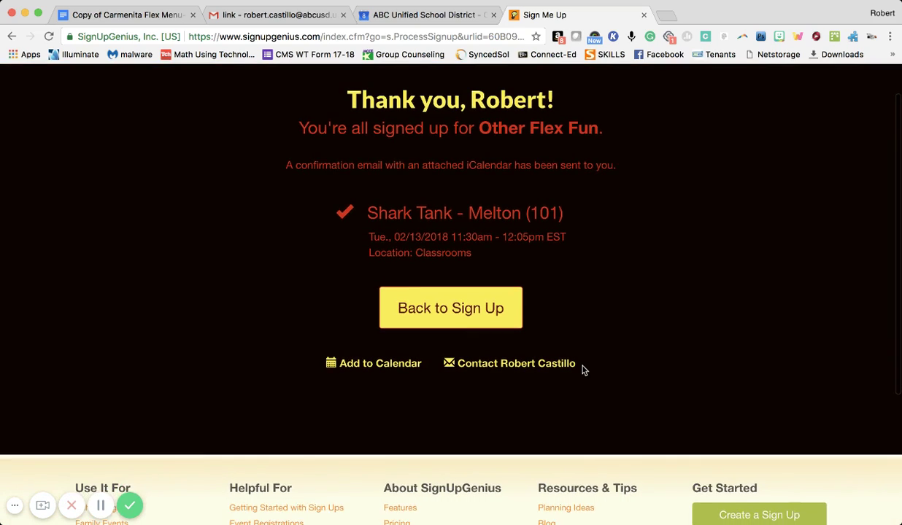
scroll(582, 371, up, 3)
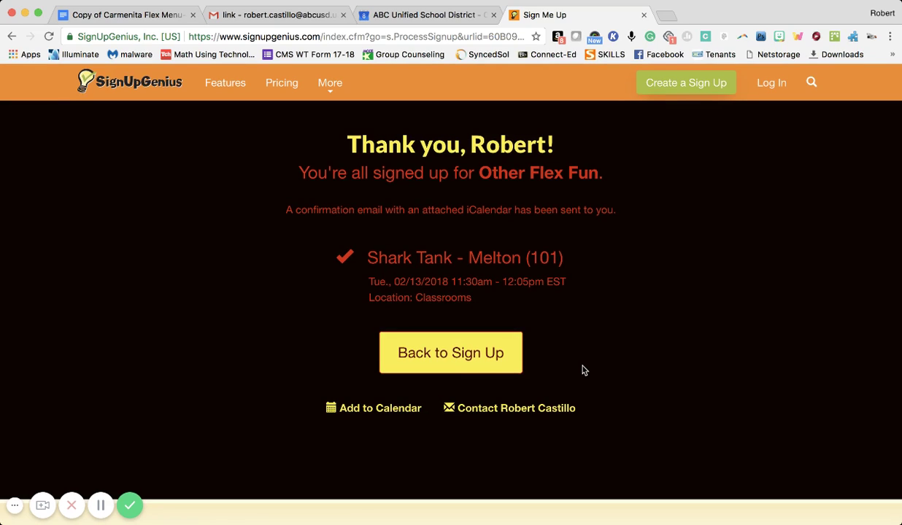